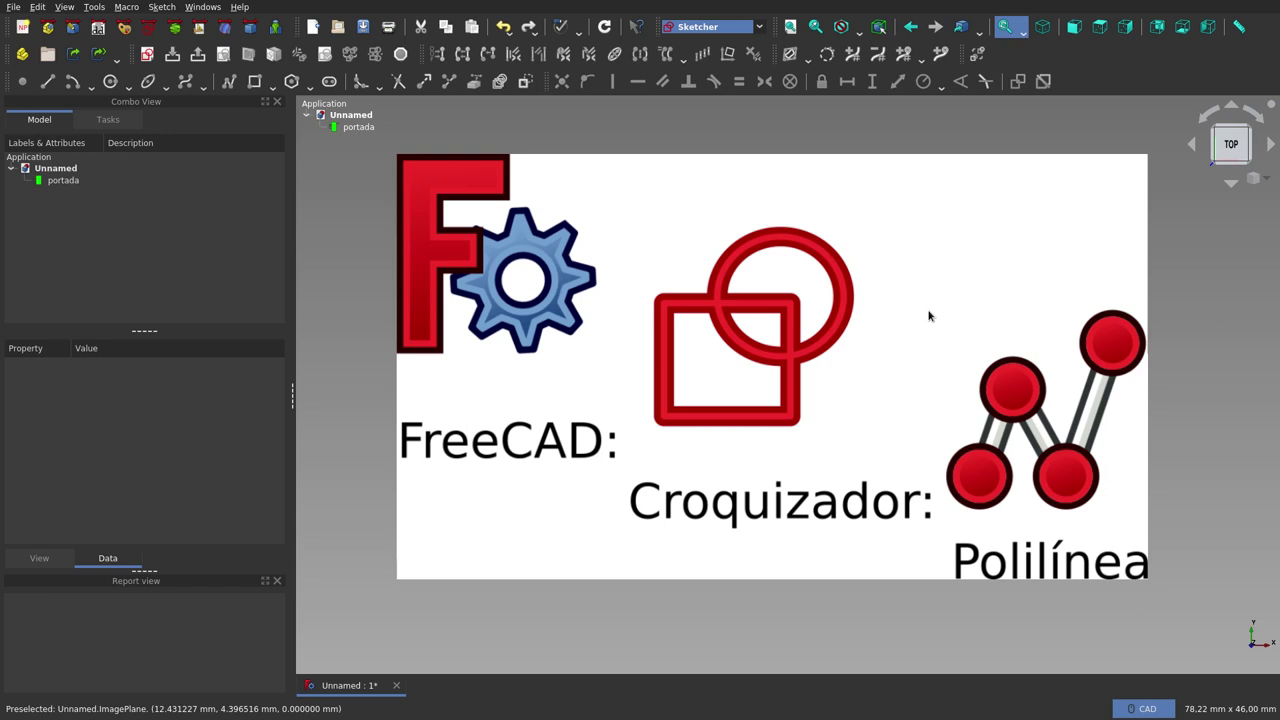
Step: Hide the 'portada' image and create a new sketch on the XY-Plane in the Unnamed document
{"action": "left_click", "coordinate": [822, 320]}
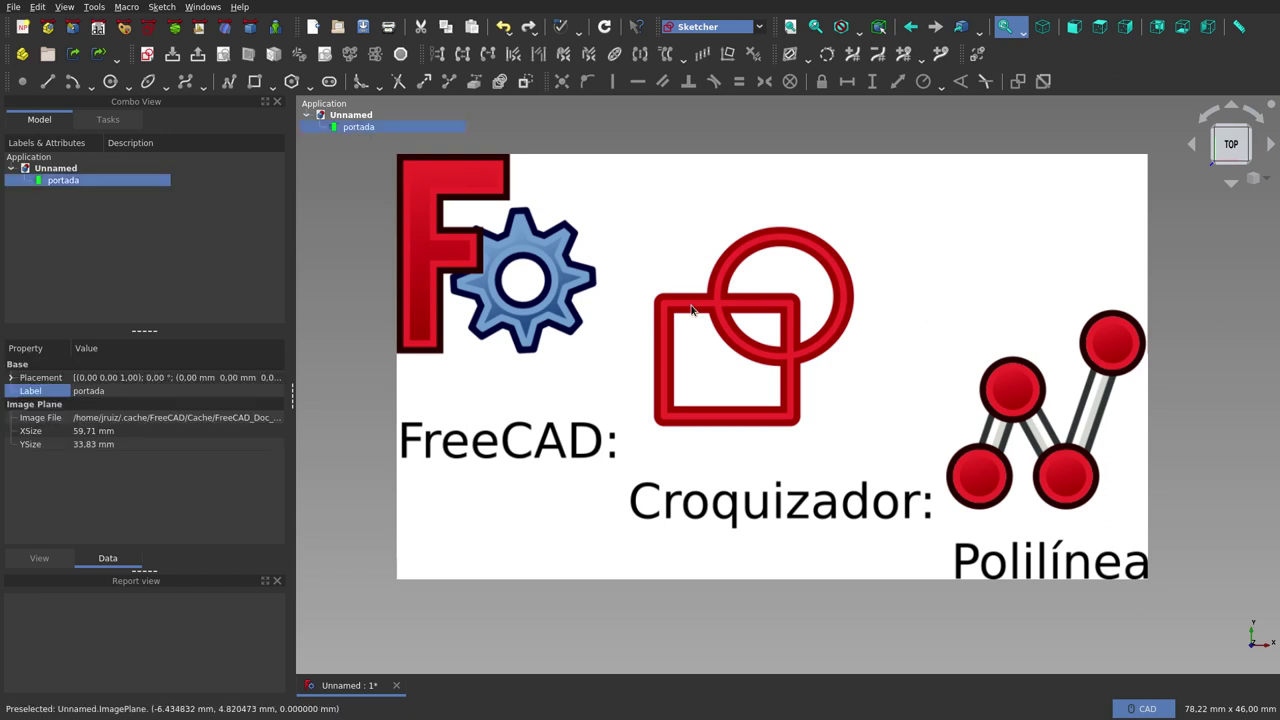
{"action": "key", "text": "space"}
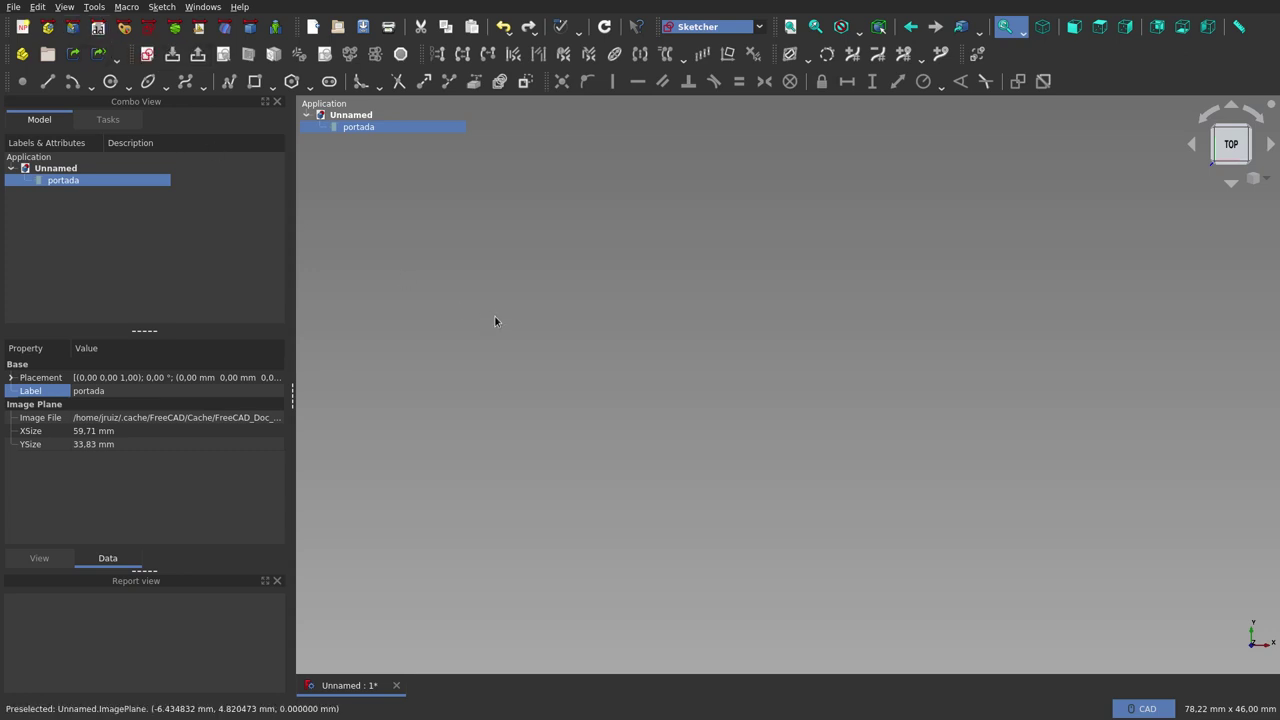
{"action": "left_click", "coordinate": [66, 169]}
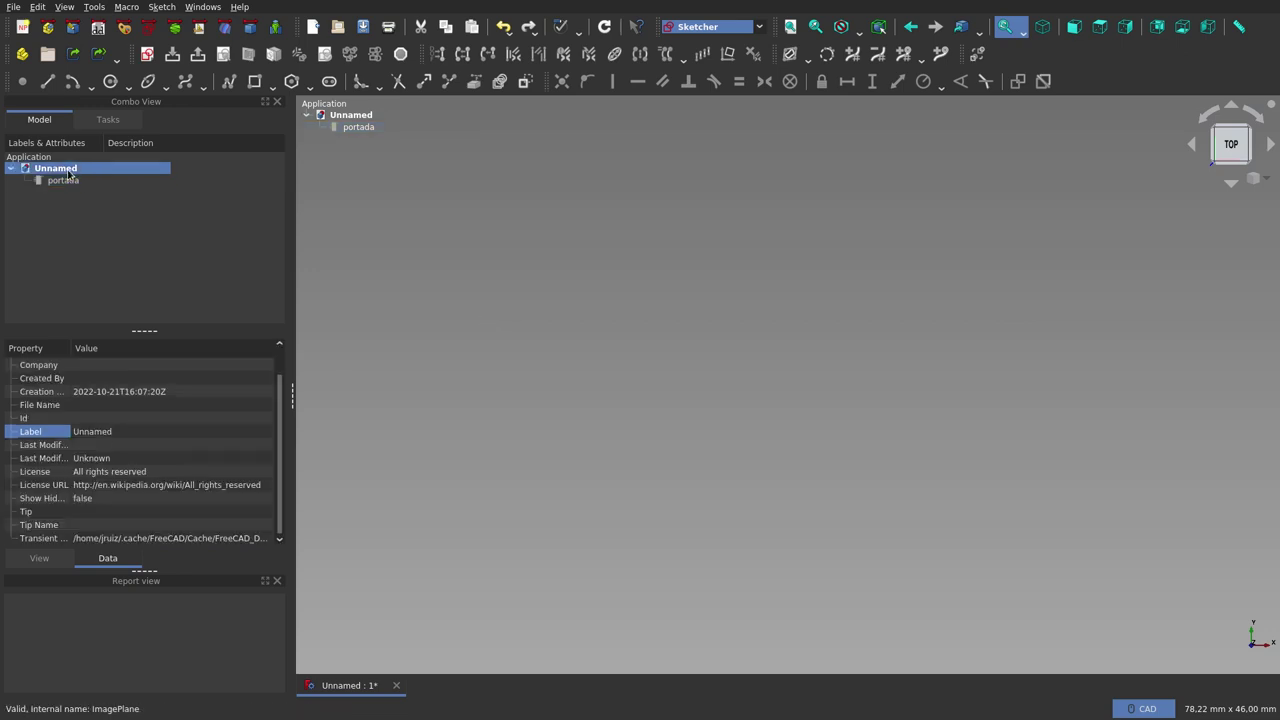
{"action": "left_click", "coordinate": [148, 55]}
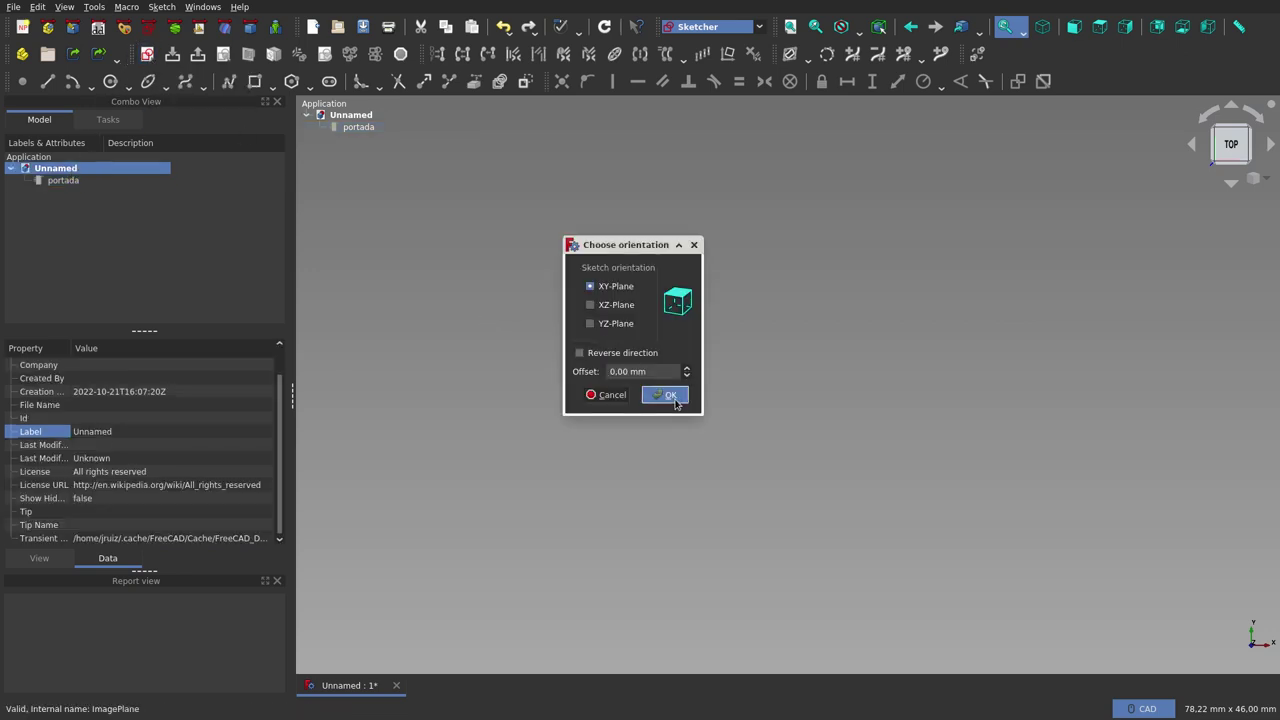
{"action": "left_click", "coordinate": [667, 396]}
{"action": "scroll", "coordinate": [596, 536], "scroll_direction": "down", "scroll_amount": 4}
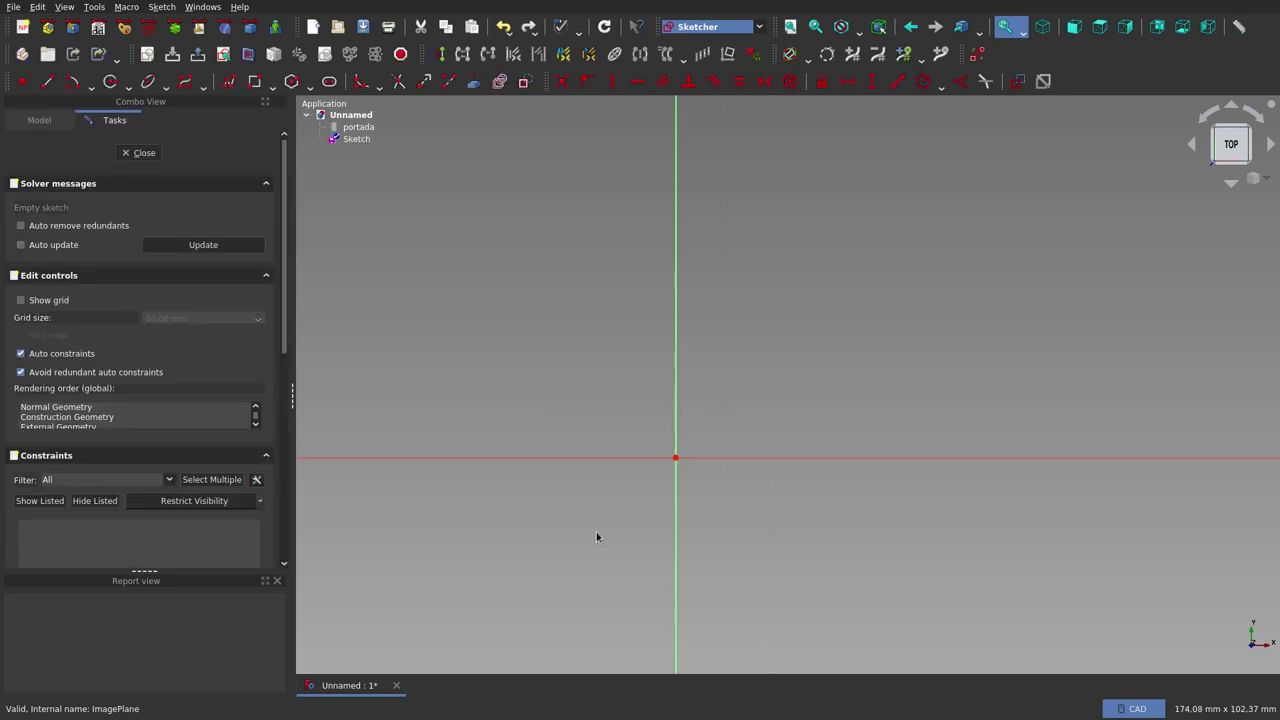
{"action": "scroll", "coordinate": [596, 536], "scroll_direction": "down", "scroll_amount": 2}
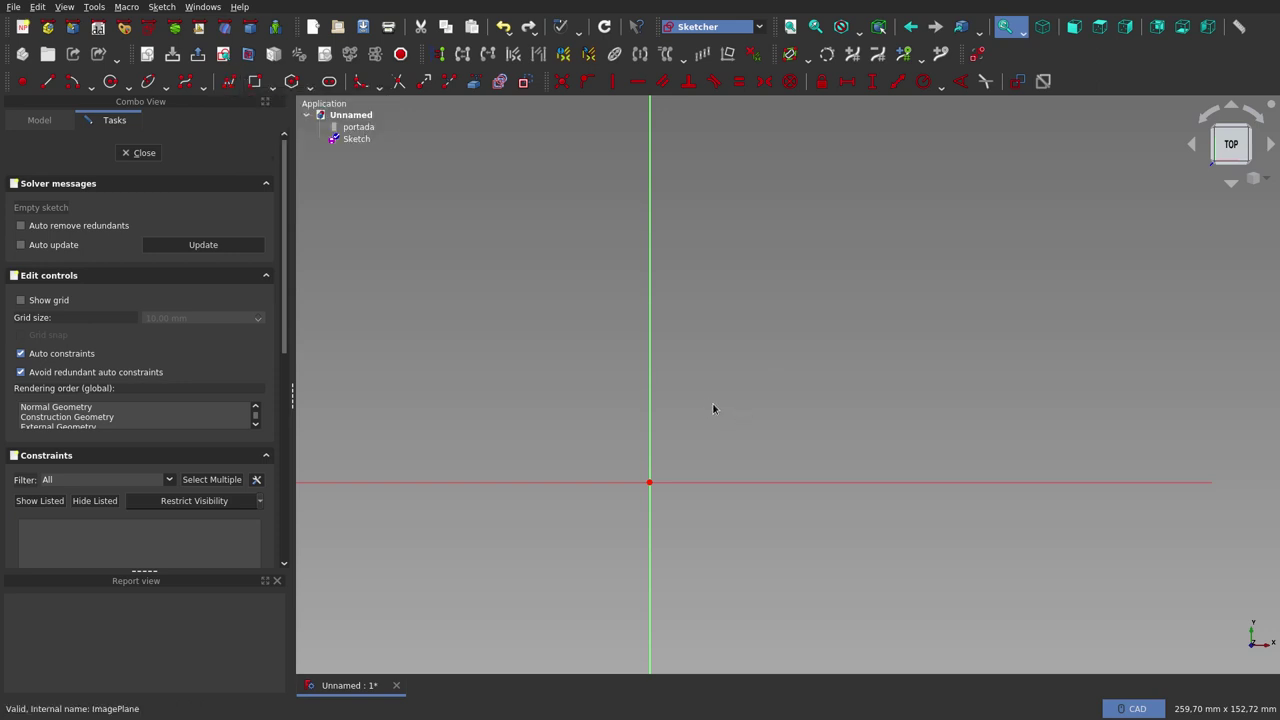
Step: Start the Sketcher polyline tool with the G, M shortcut
{"action": "key", "text": "g"}
{"action": "key", "text": "m"}
Step: Draw the first steep line from near the origin up to the right
{"action": "left_click", "coordinate": [695, 445]}
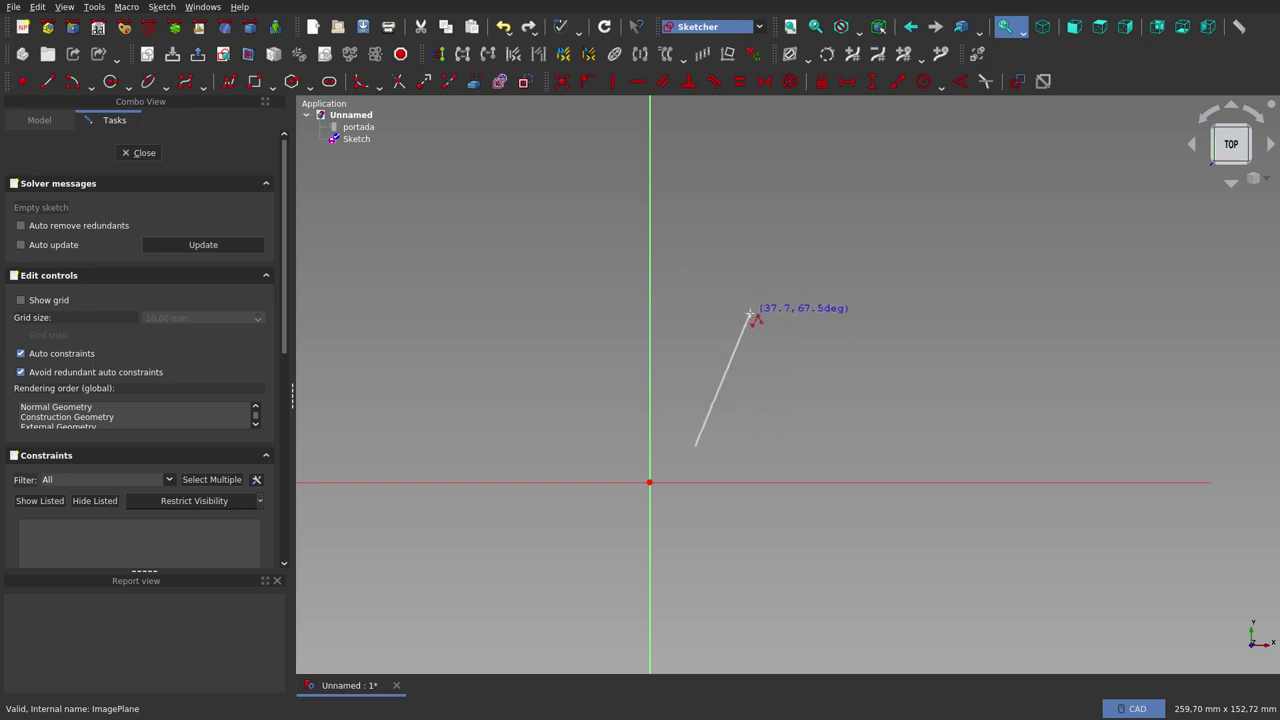
{"action": "left_click", "coordinate": [749, 316]}
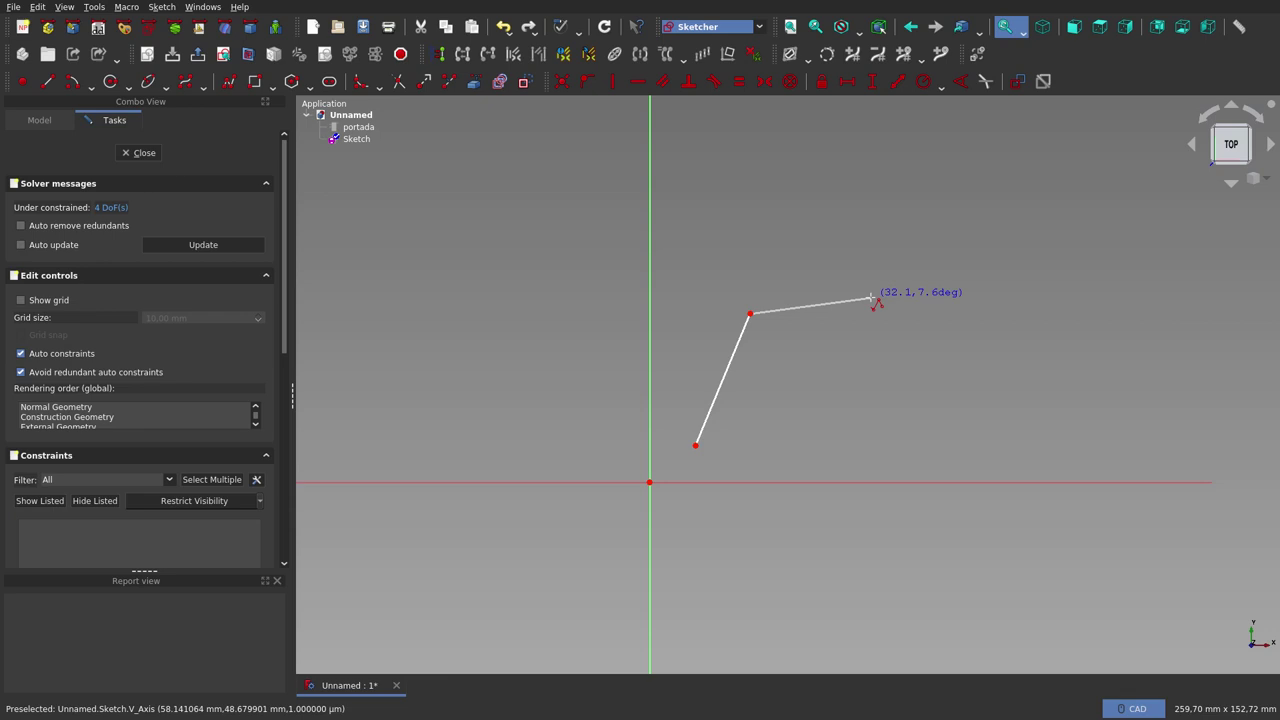
Step: Place the second zigzag leg sloping down to the right, about 34.3 mm at 22.5°
{"action": "key", "text": "m"}
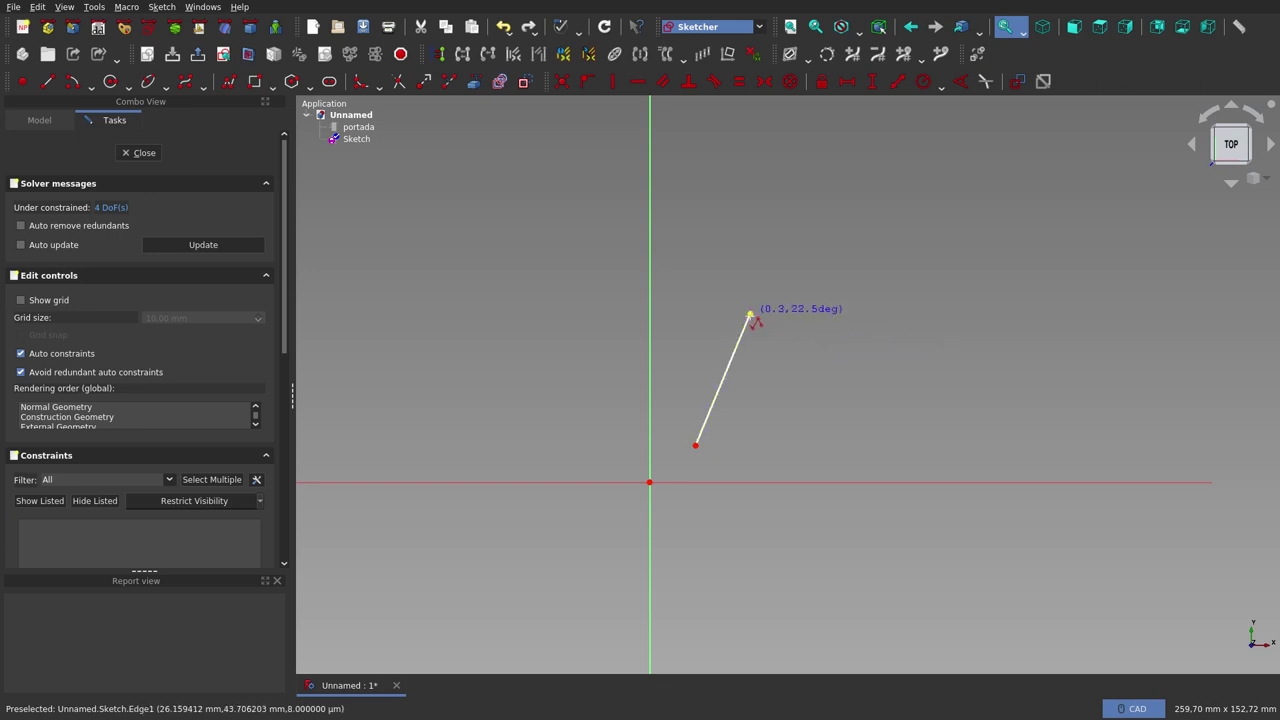
{"action": "left_click", "coordinate": [866, 361]}
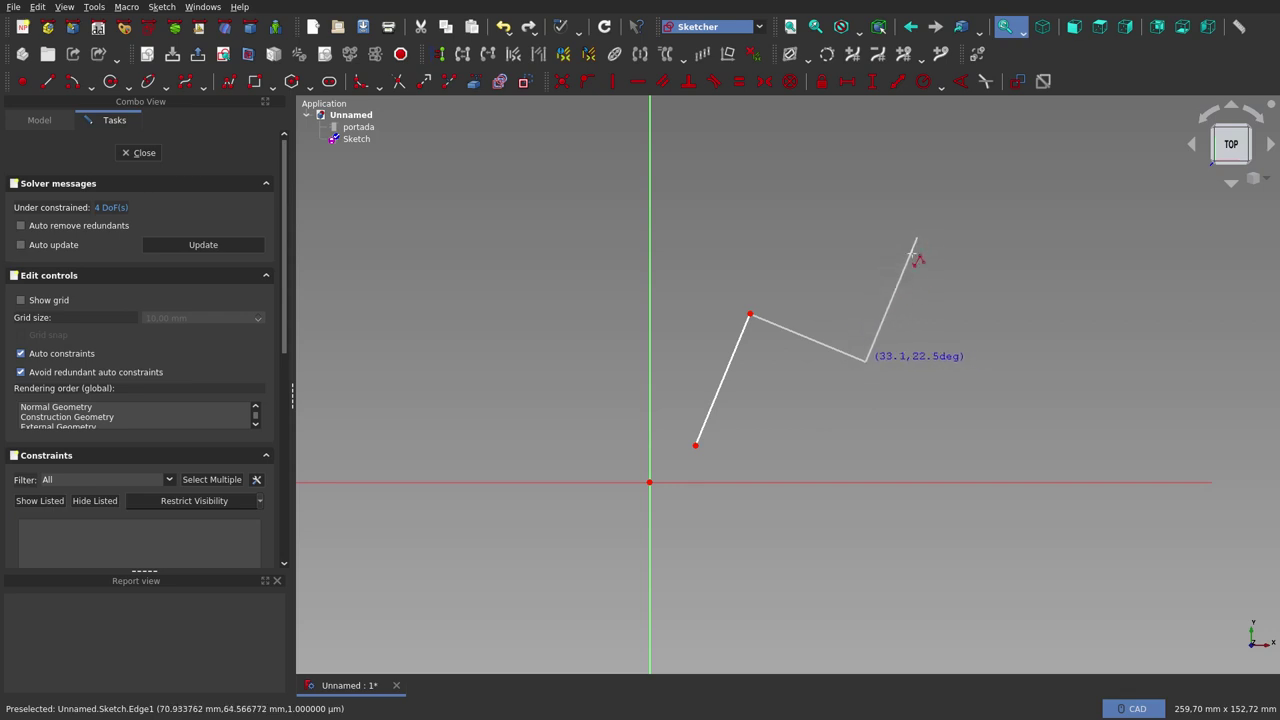
Step: Fix the second segment perpendicular to the first and remove a trial rising third segment
{"action": "left_click", "coordinate": [891, 313]}
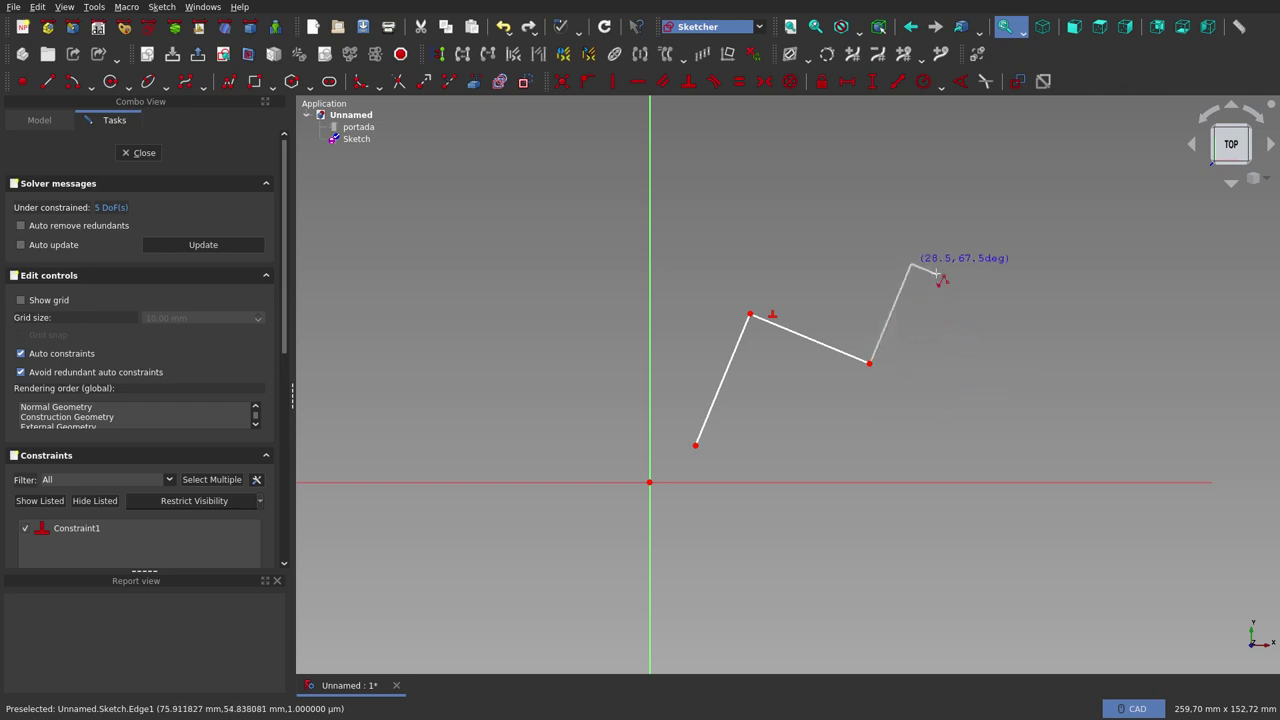
{"action": "left_click", "coordinate": [903, 278]}
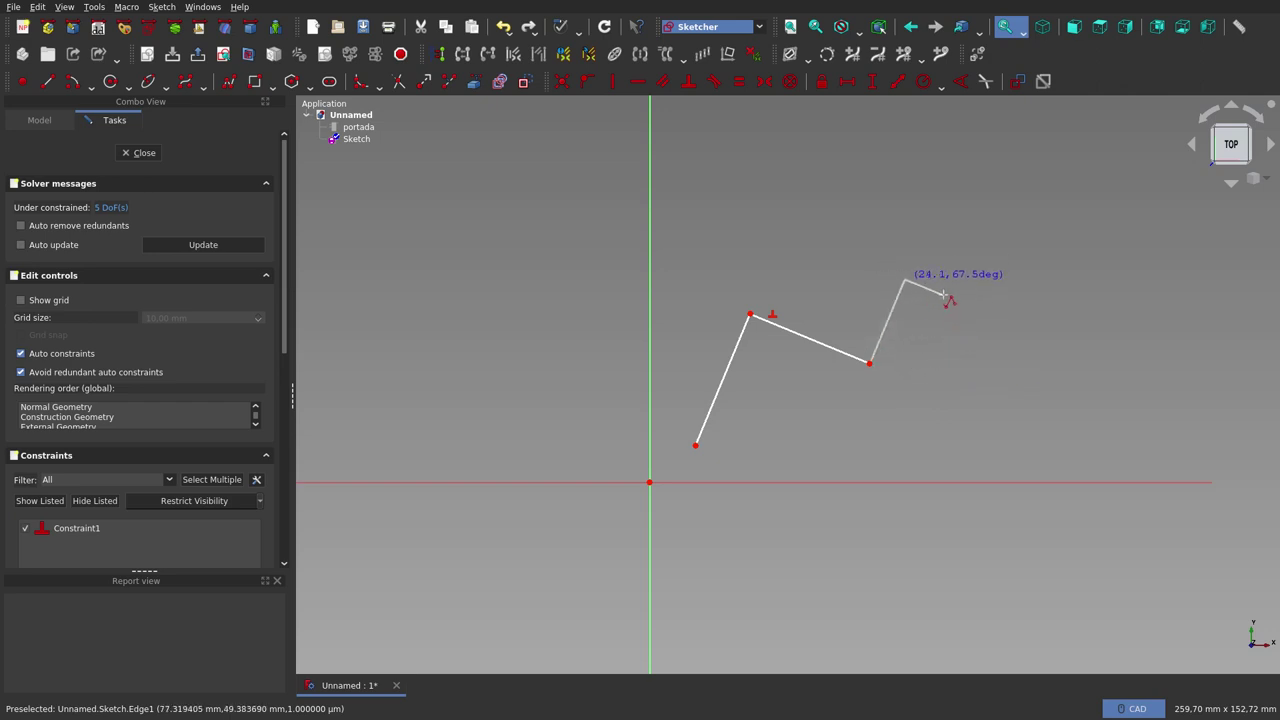
{"action": "key", "text": "BackSpace"}
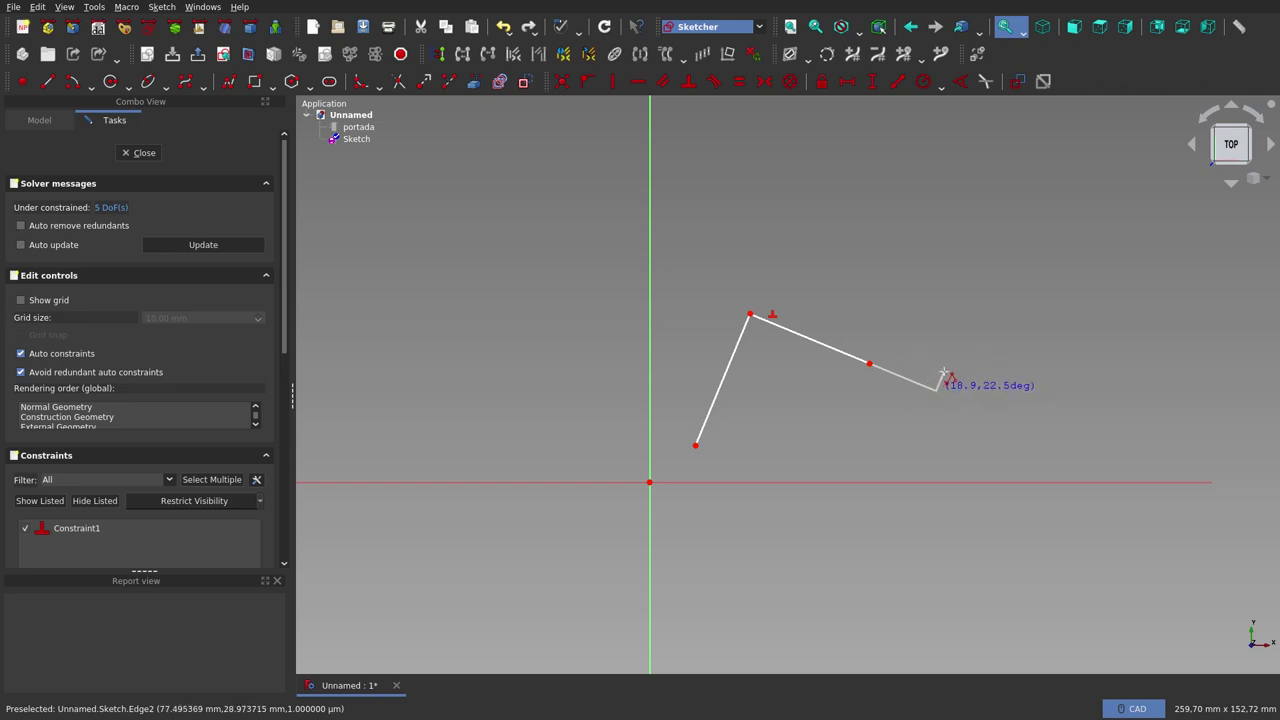
Step: Add a short straight segment in line with the second, then switch the next segment to arc mode
{"action": "key", "text": "m"}
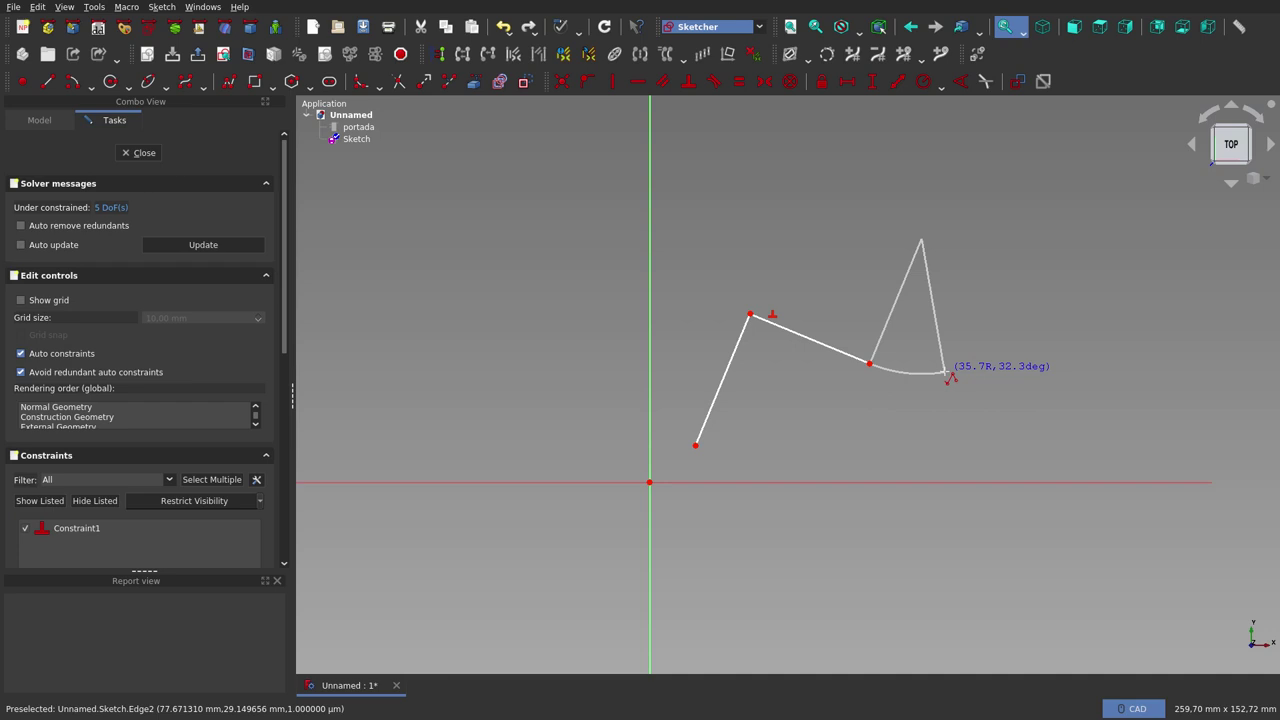
{"action": "key", "text": "m"}
{"action": "key", "text": "m"}
{"action": "key", "text": "m"}
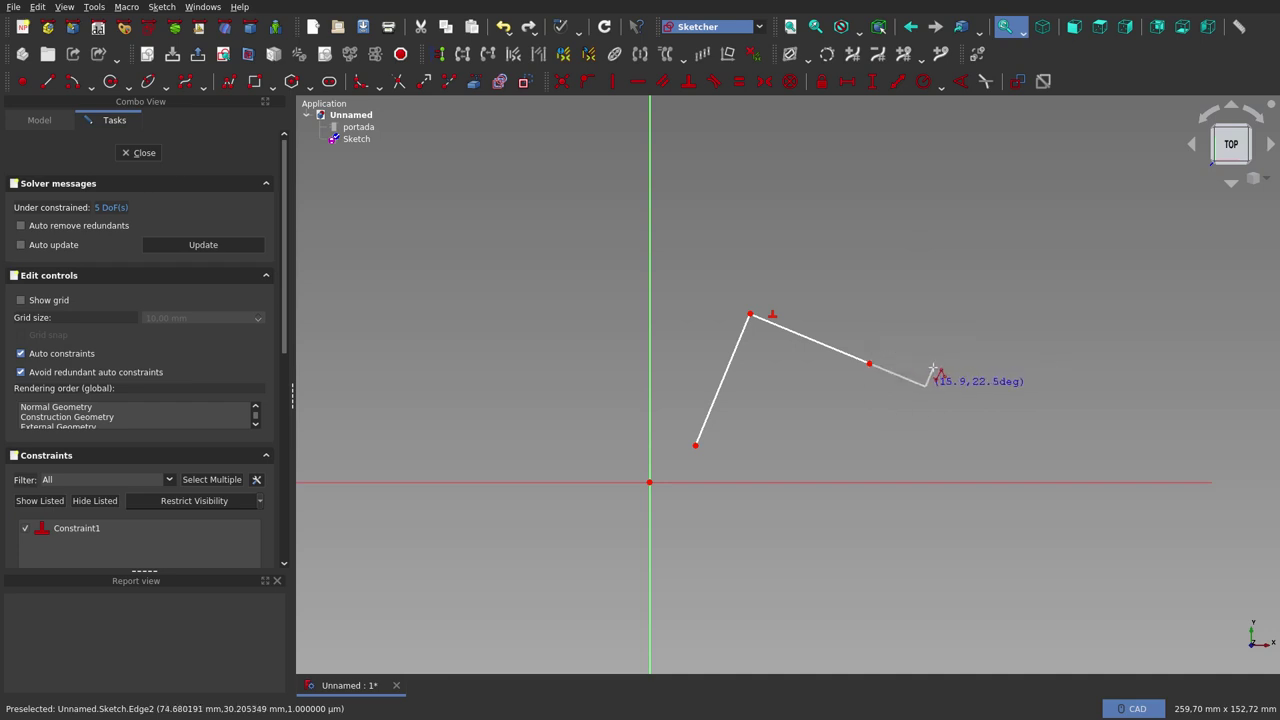
{"action": "left_click", "coordinate": [926, 385]}
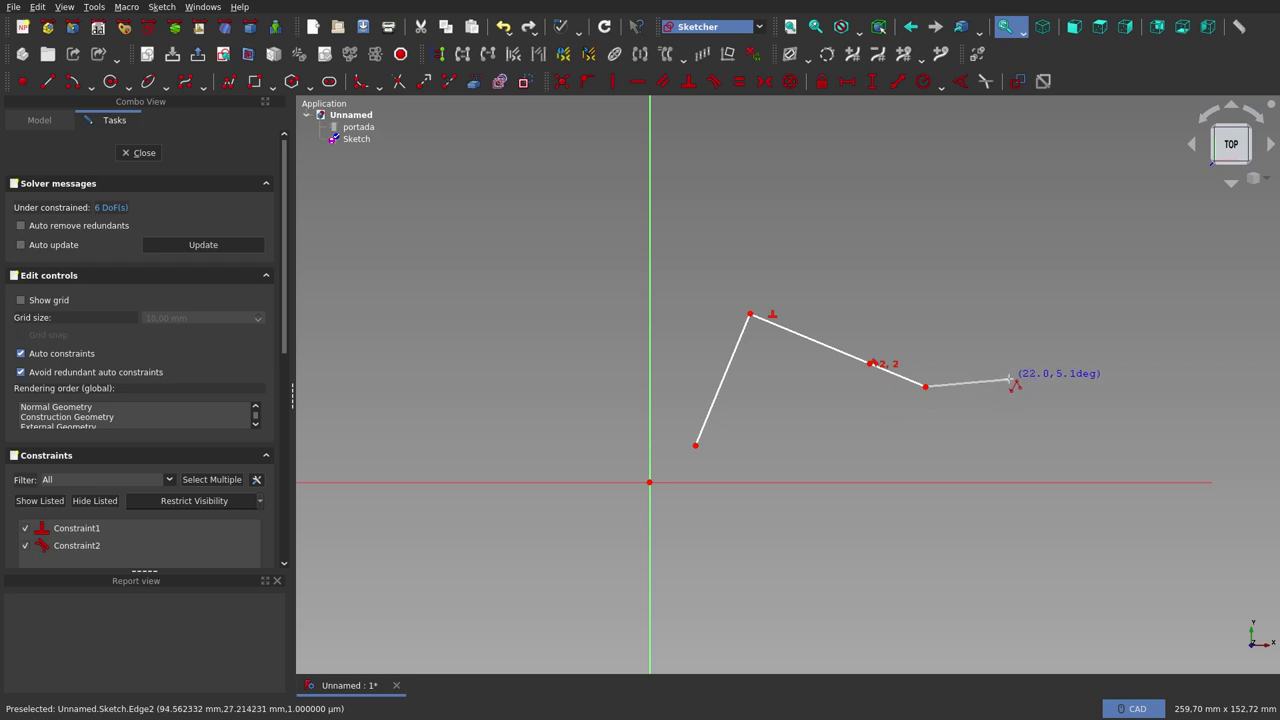
{"action": "key", "text": "m"}
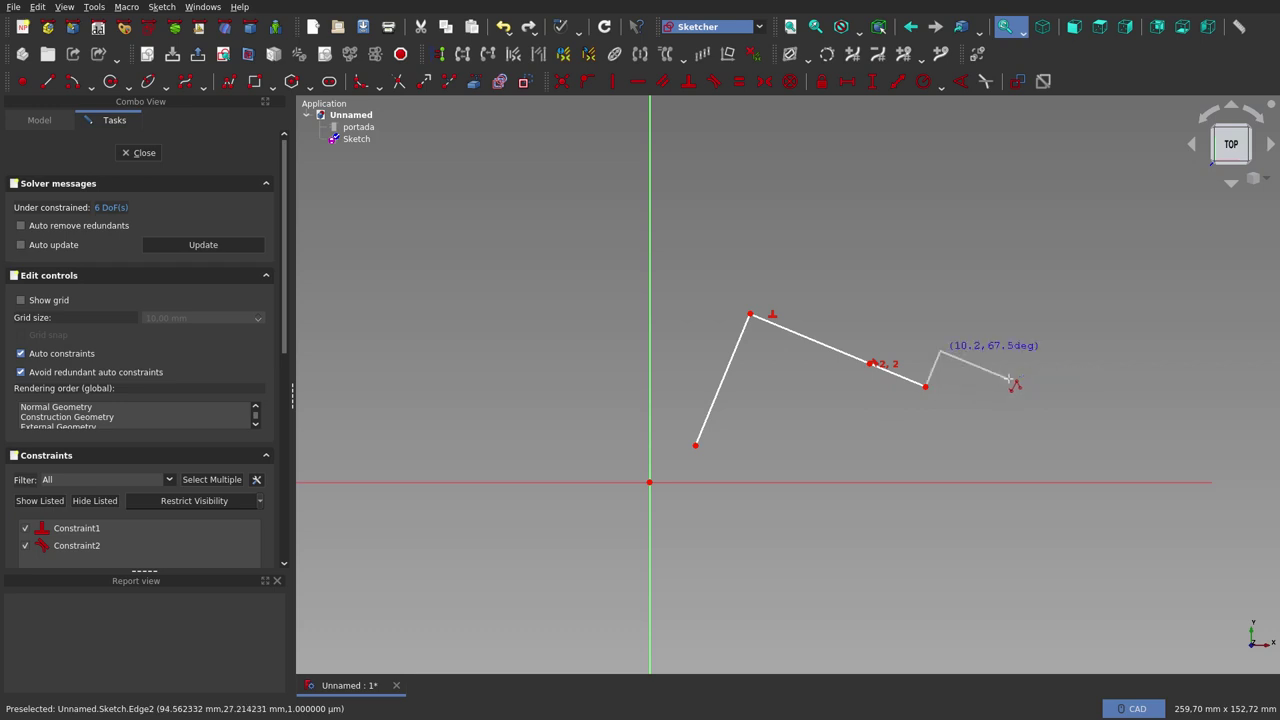
{"action": "key", "text": "m"}
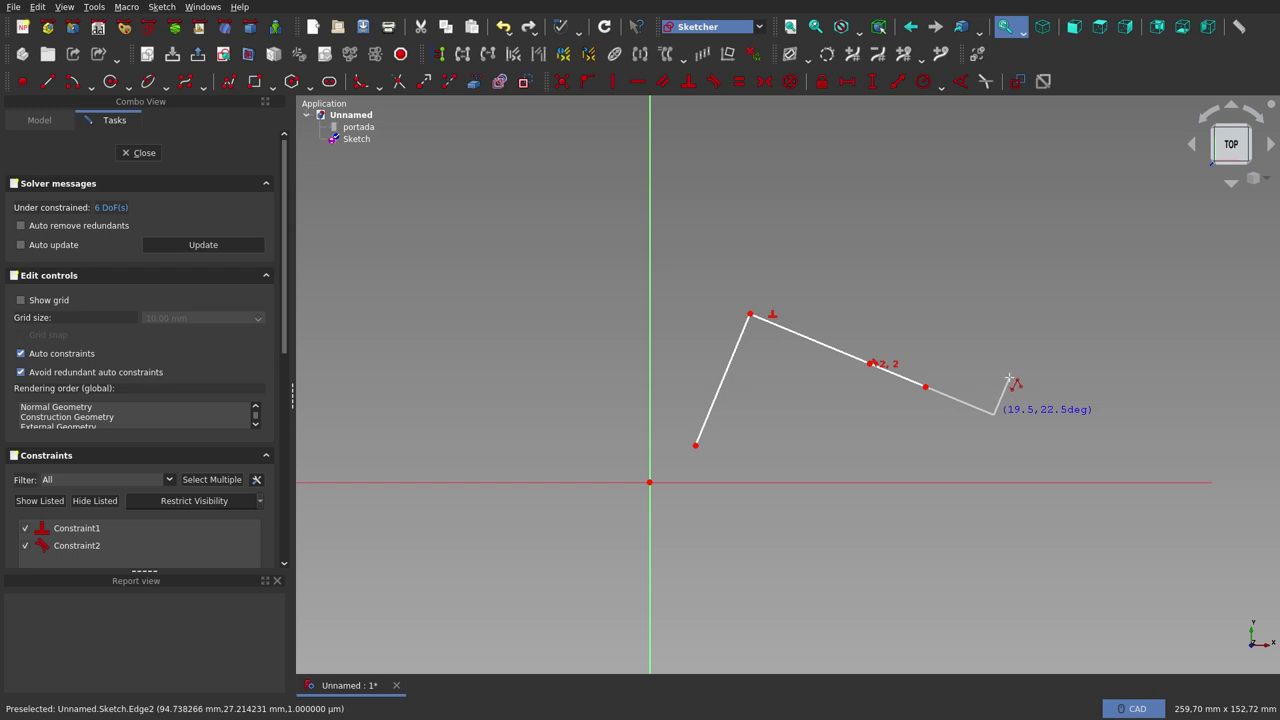
{"action": "key", "text": "m"}
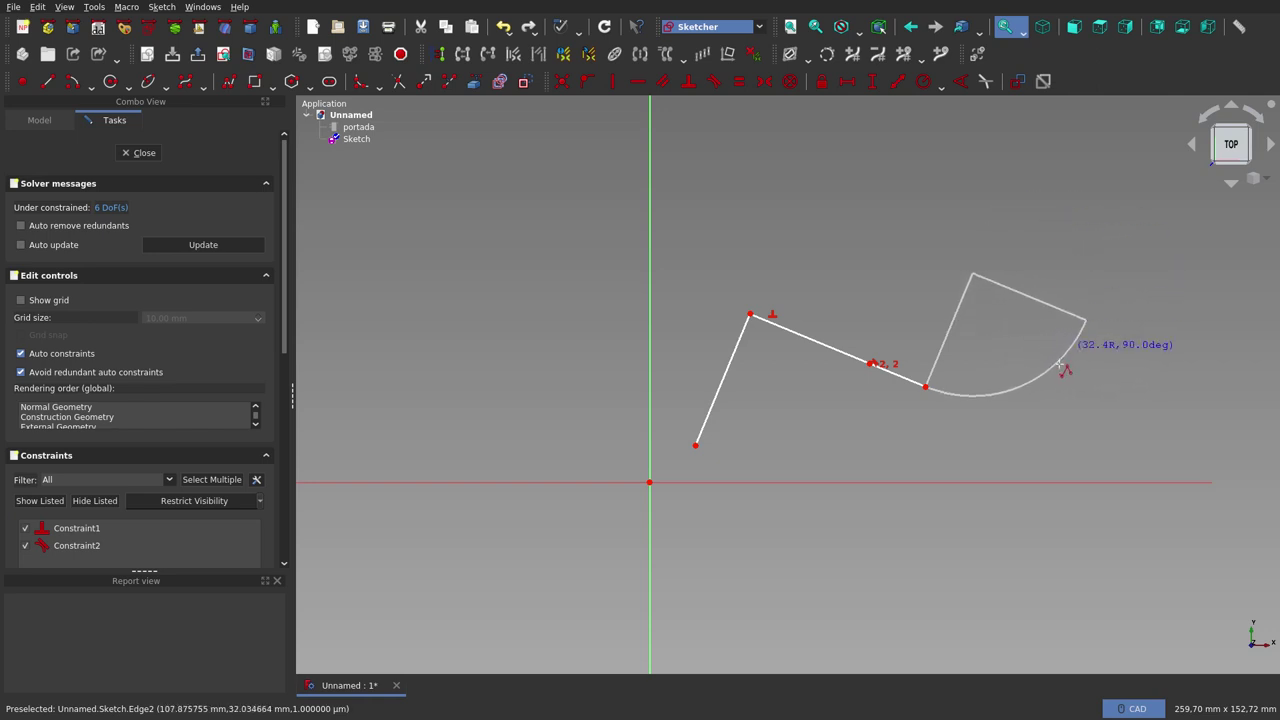
Step: Place a 90° tangent arc curving upward from the straight segment's end
{"action": "left_click", "coordinate": [1060, 365]}
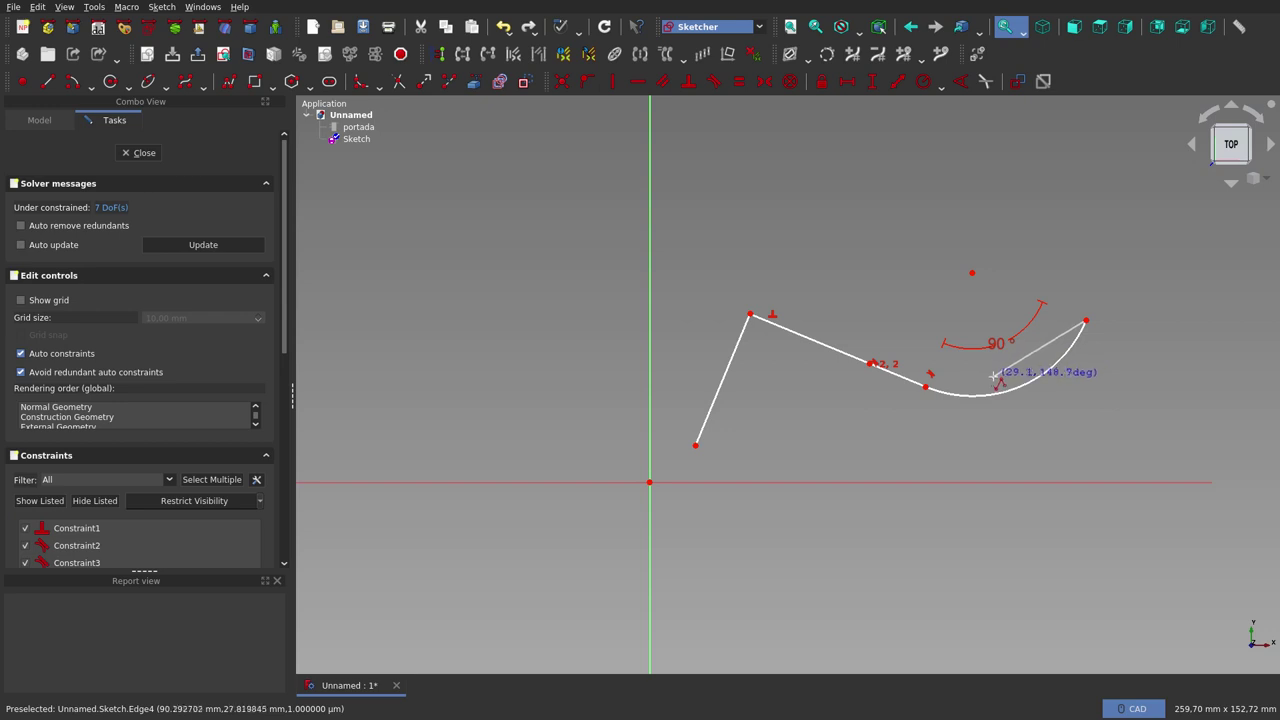
{"action": "scroll", "coordinate": [968, 398], "scroll_direction": "down", "scroll_amount": 3}
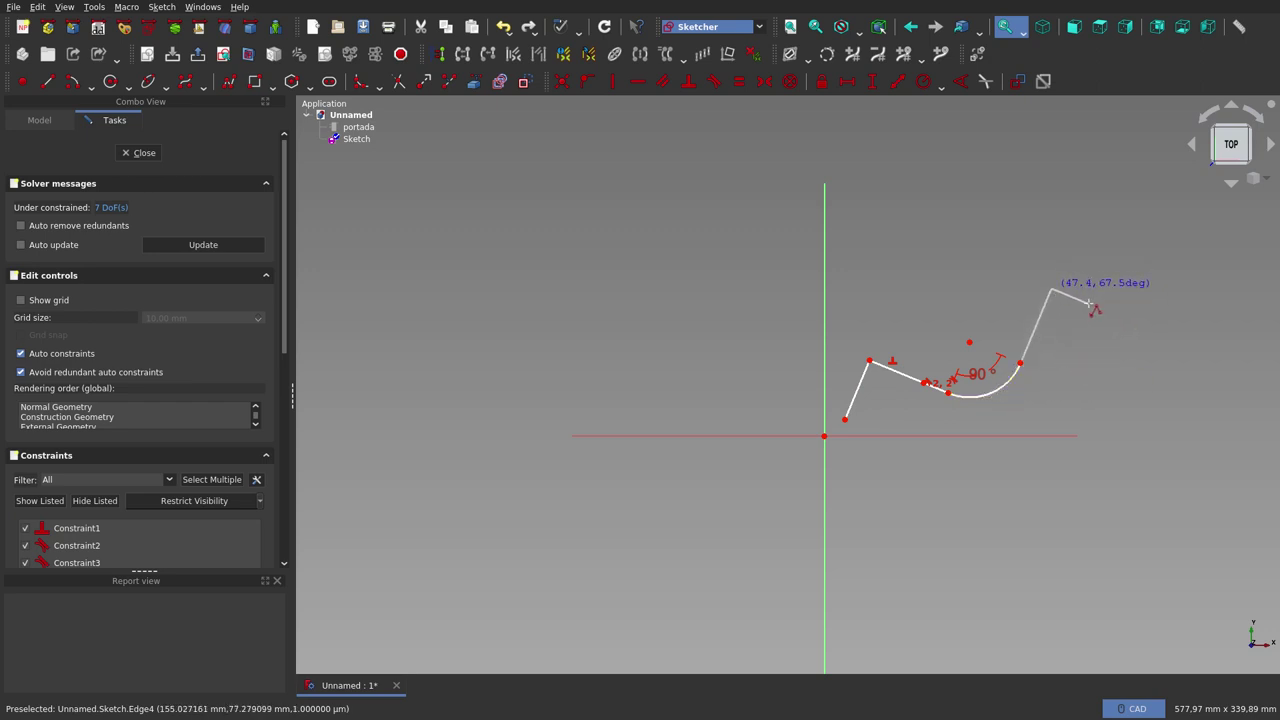
{"action": "key", "text": "m"}
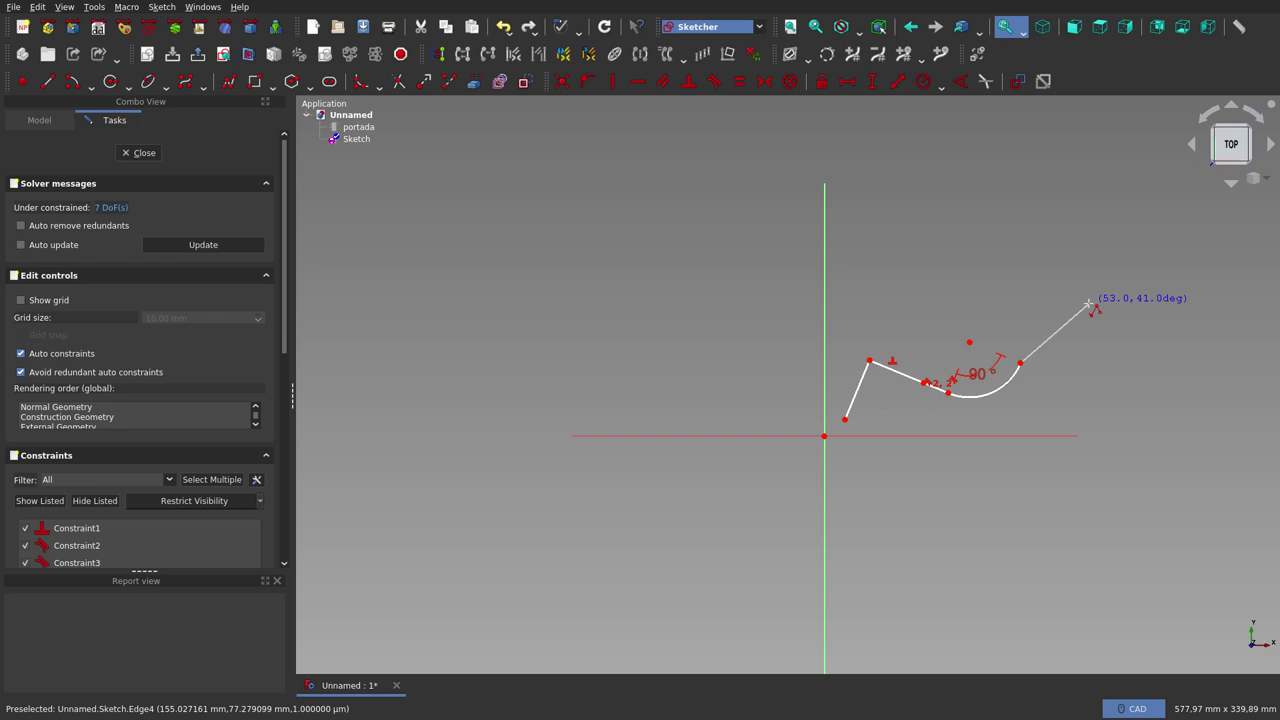
{"action": "key", "text": "m"}
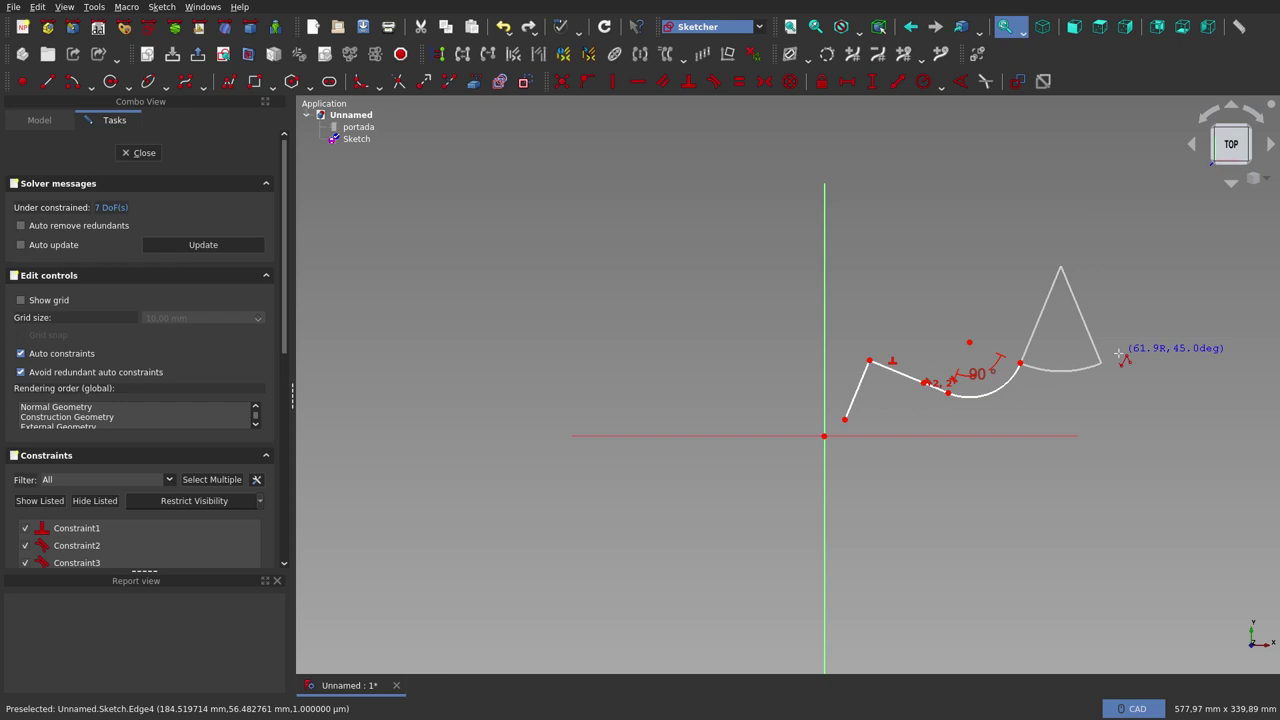
Step: Add two final tangent arcs at the zigzag's right end and end the polyline (10 DoF)
{"action": "left_click", "coordinate": [1119, 354]}
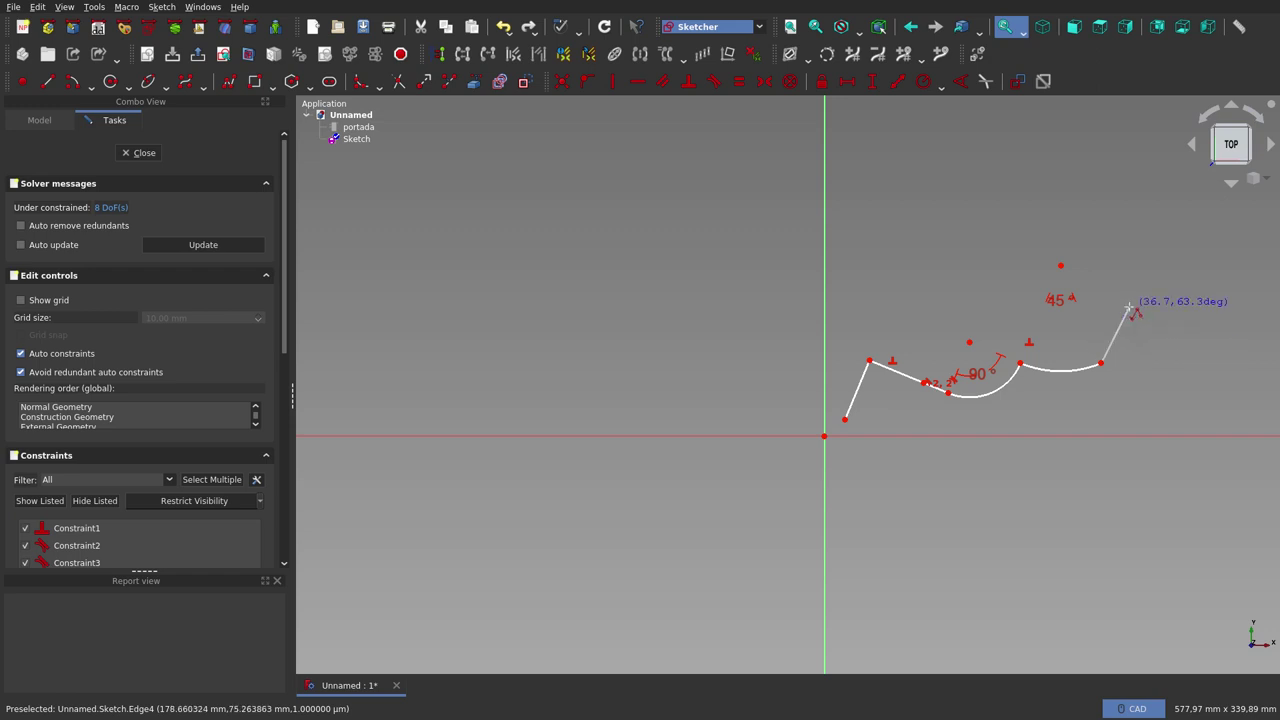
{"action": "key", "text": "m"}
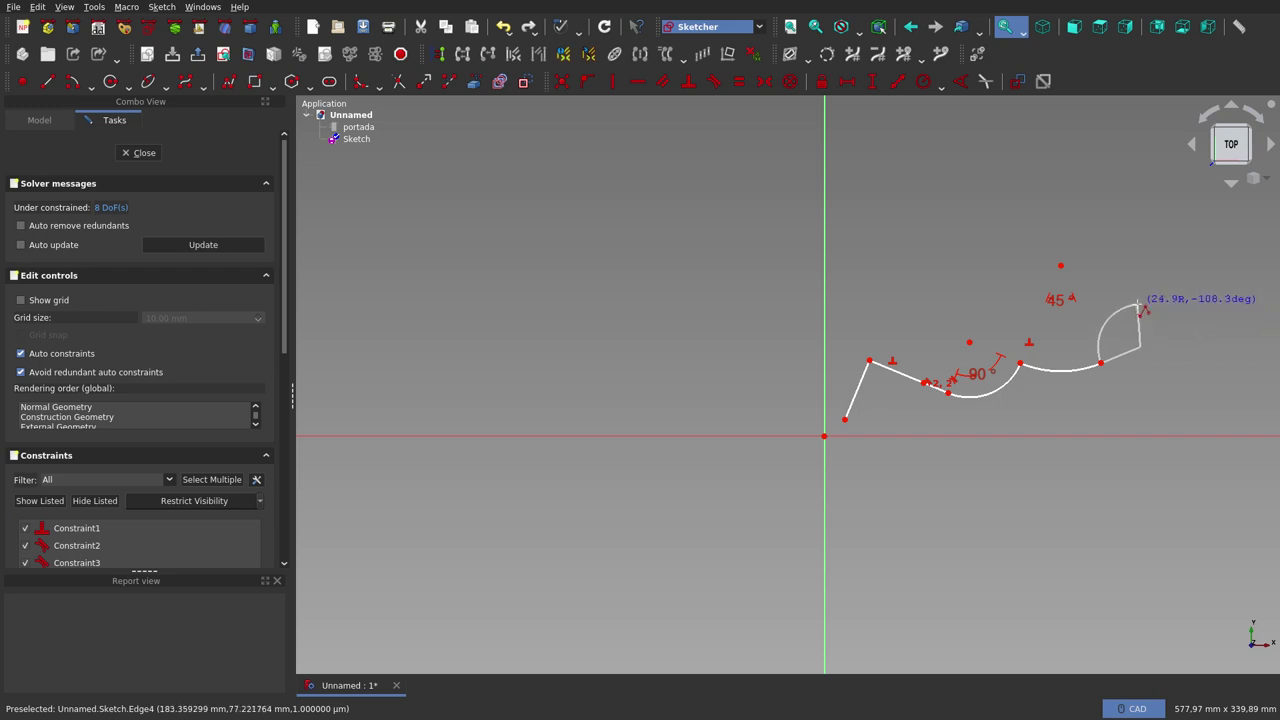
{"action": "left_click", "coordinate": [1138, 303]}
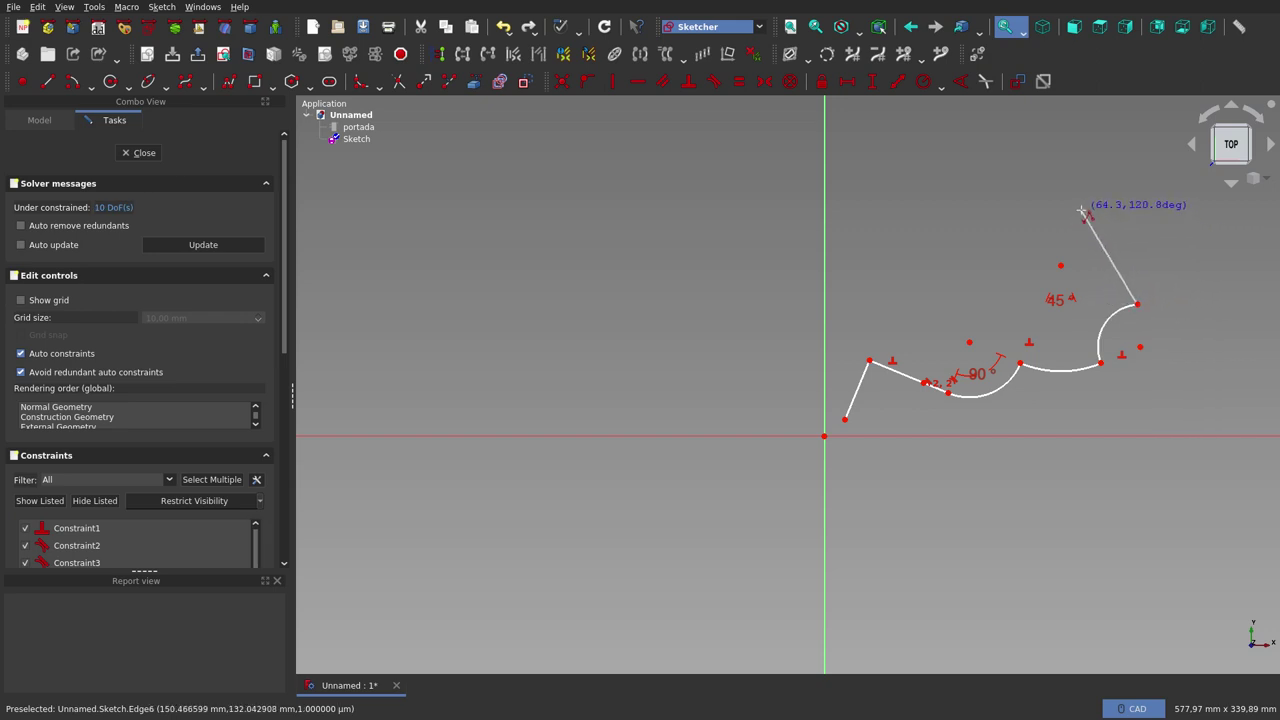
{"action": "key", "text": "Escape"}
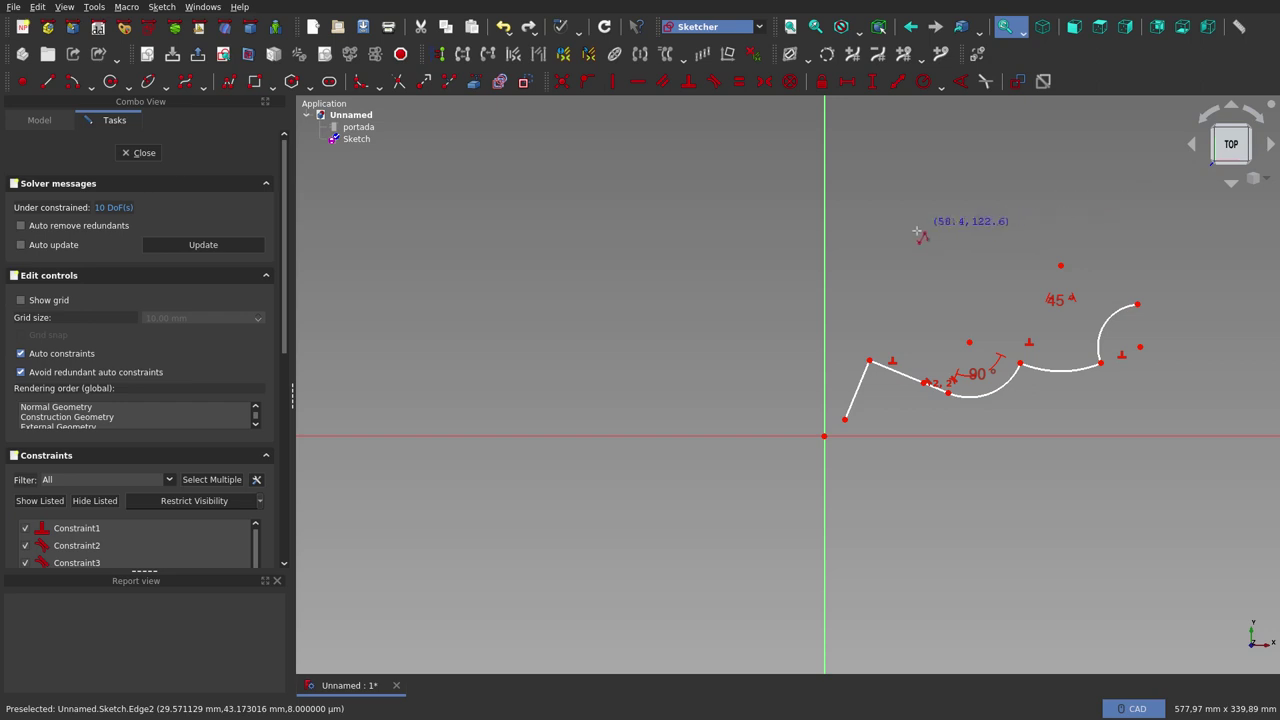
{"action": "key", "text": "Escape"}
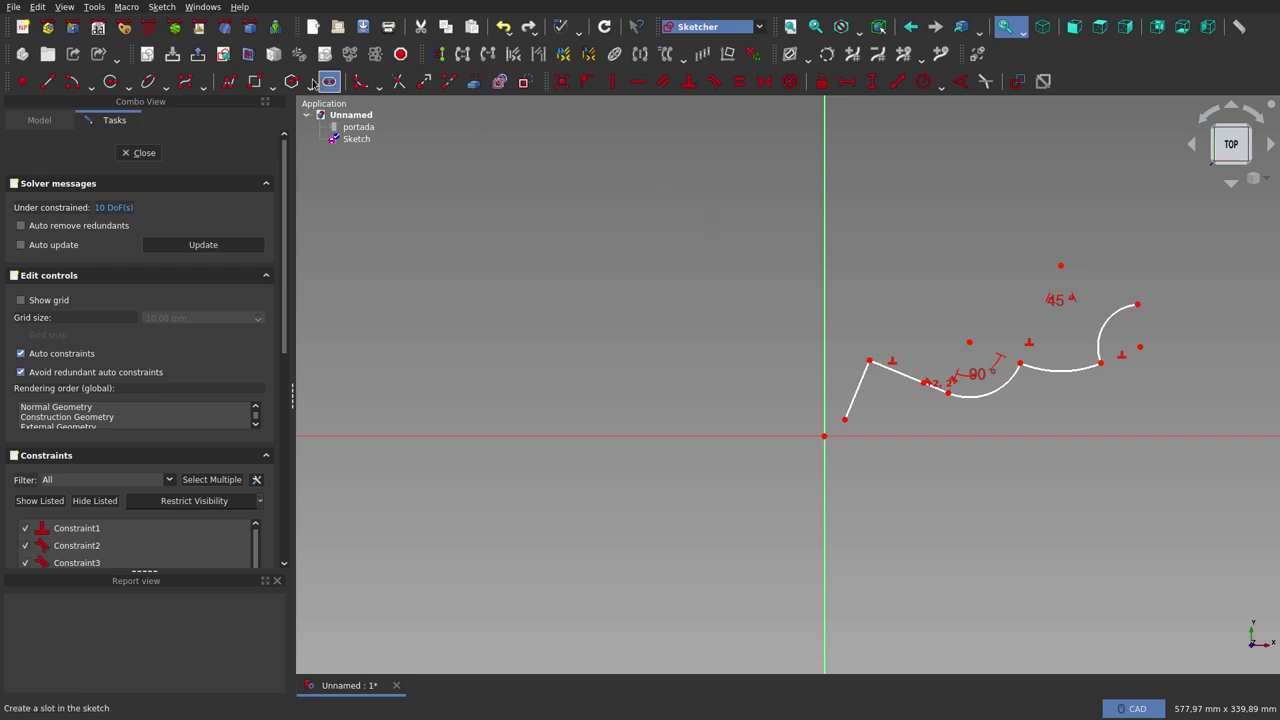
{"action": "left_click", "coordinate": [262, 87]}
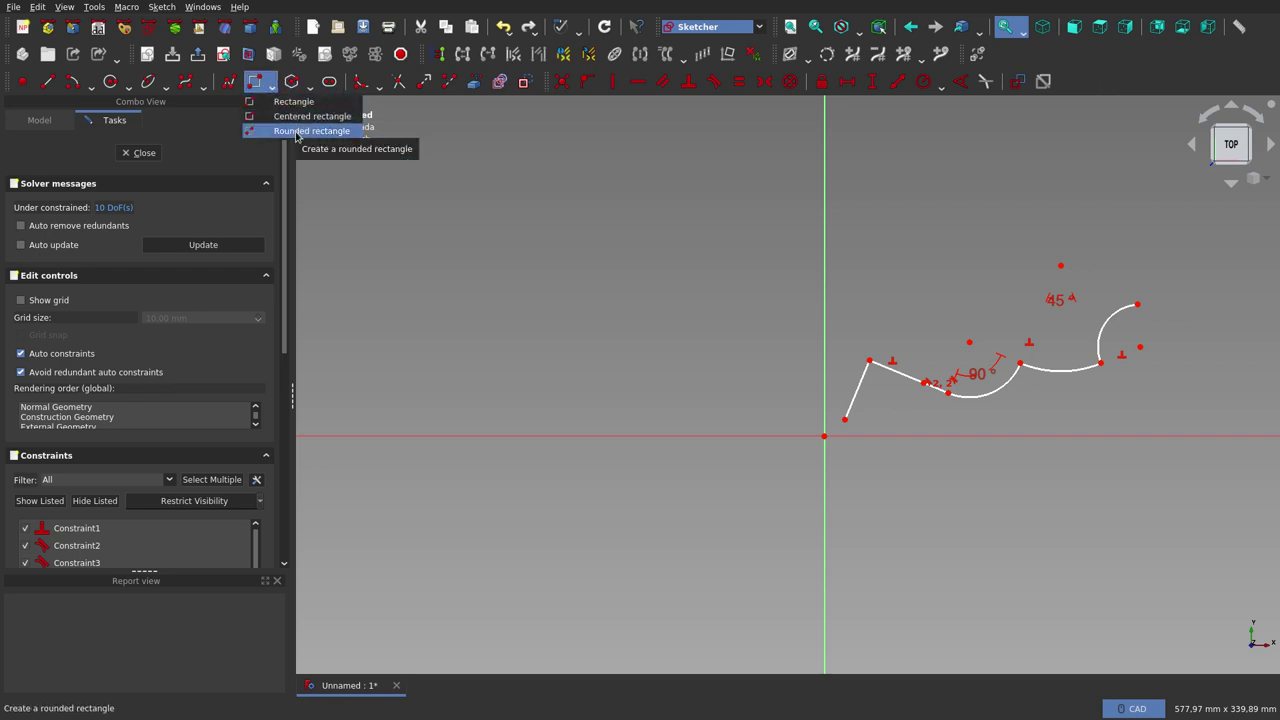
{"action": "left_click", "coordinate": [720, 280]}
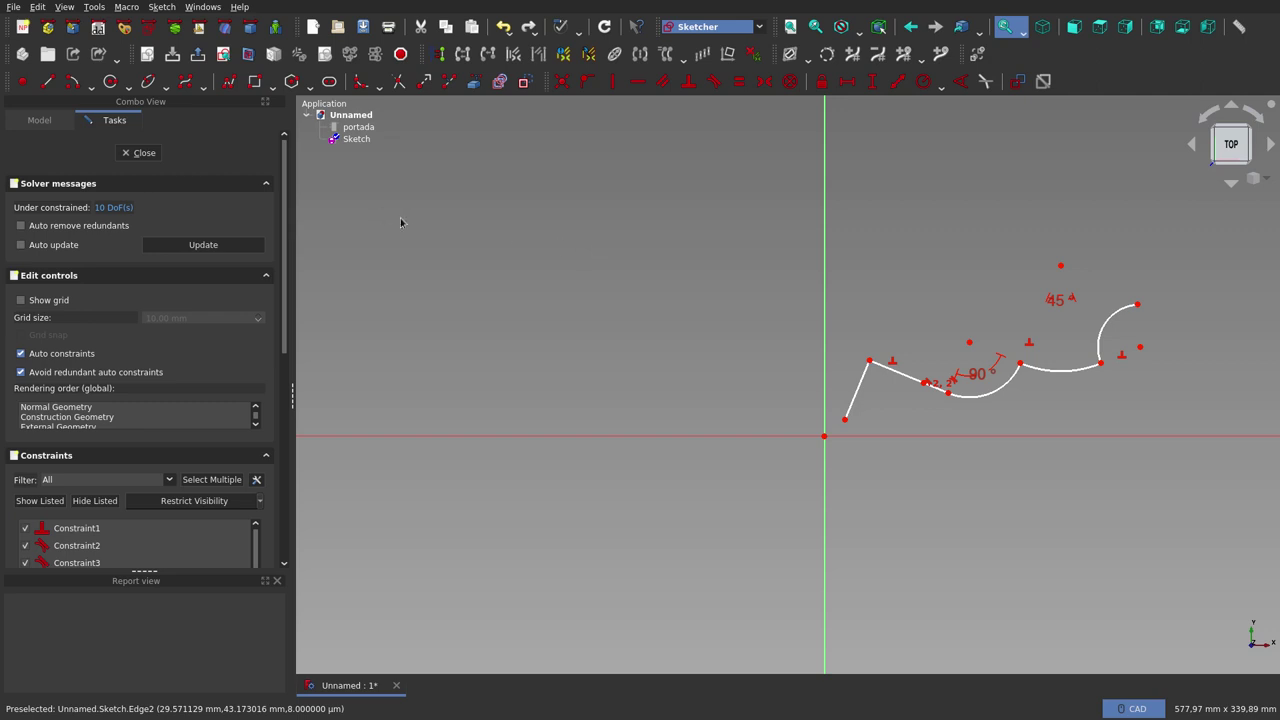
Step: Start a new polyline at upper left with a top edge and a 90° top-right corner arc
{"action": "left_click", "coordinate": [228, 82]}
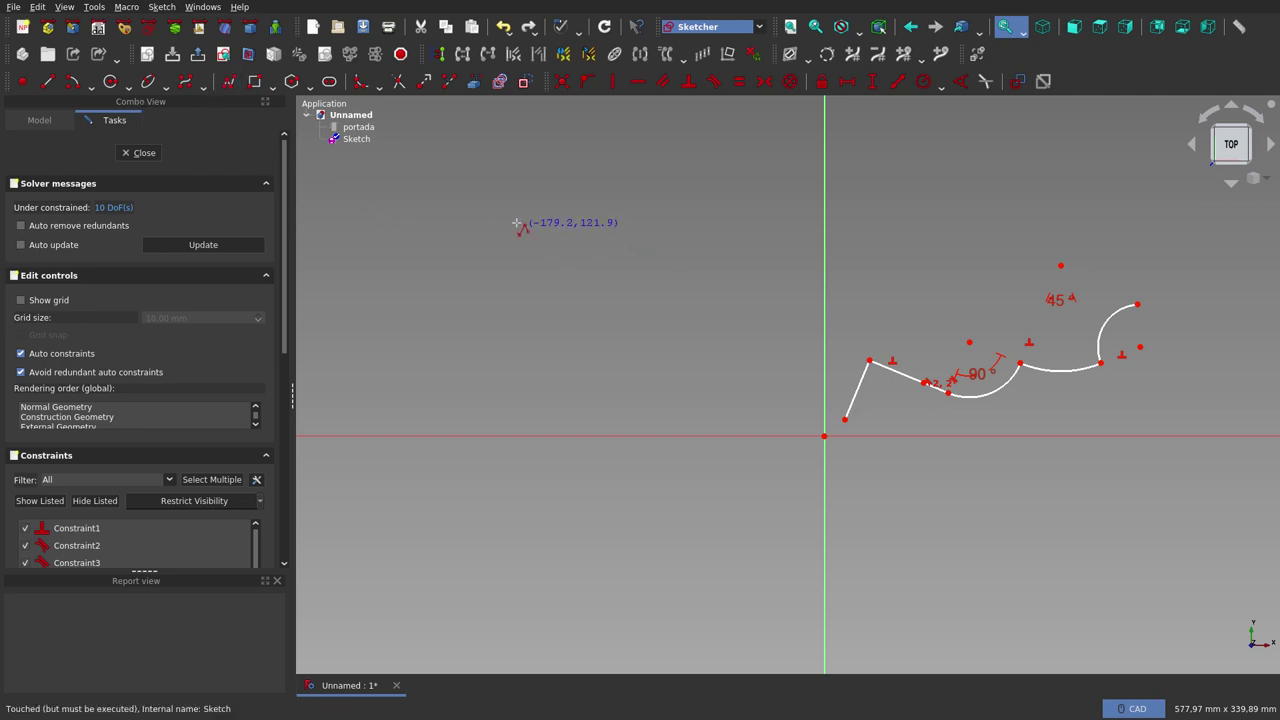
{"action": "left_click", "coordinate": [525, 223]}
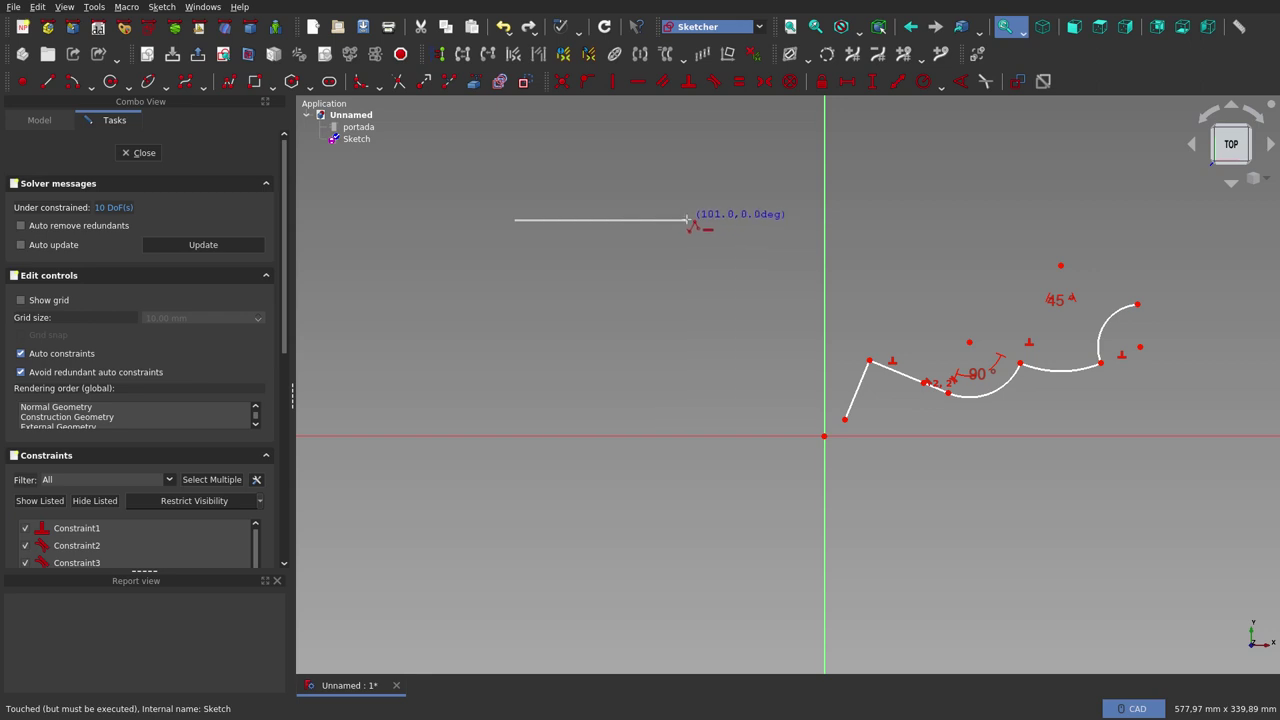
{"action": "left_click", "coordinate": [687, 219]}
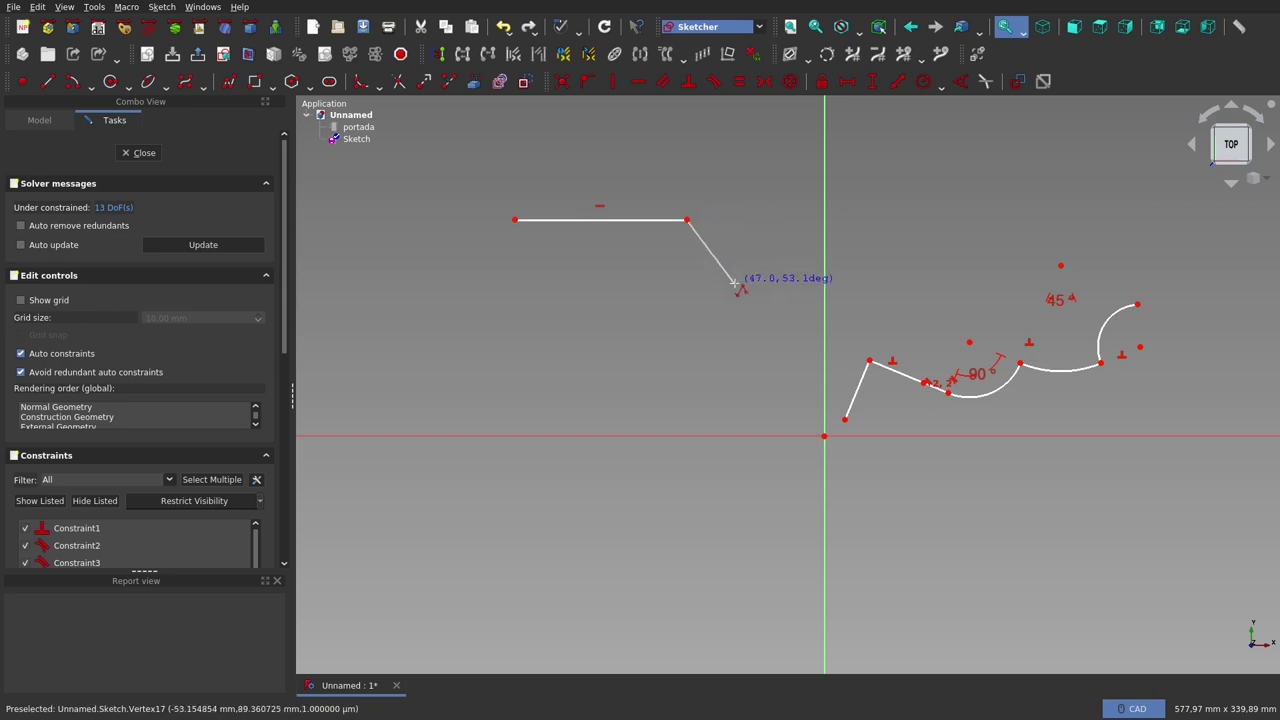
{"action": "key", "text": "m"}
{"action": "key", "text": "m"}
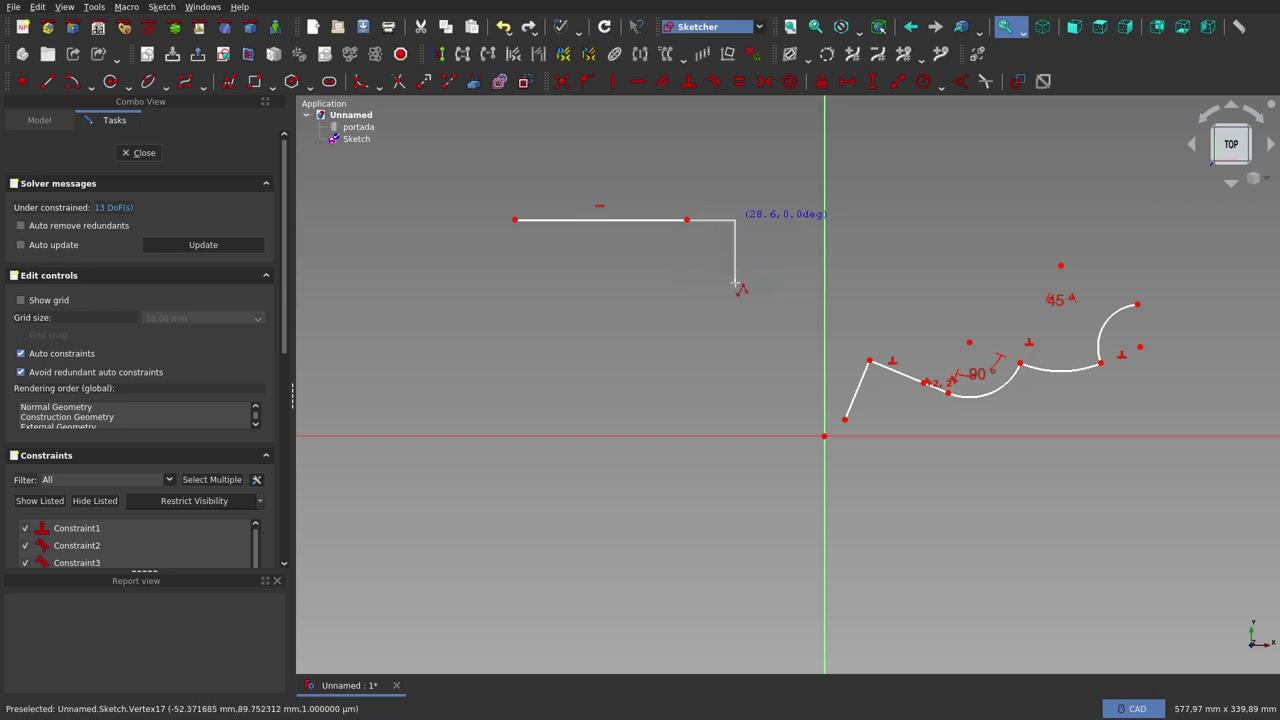
{"action": "key", "text": "m"}
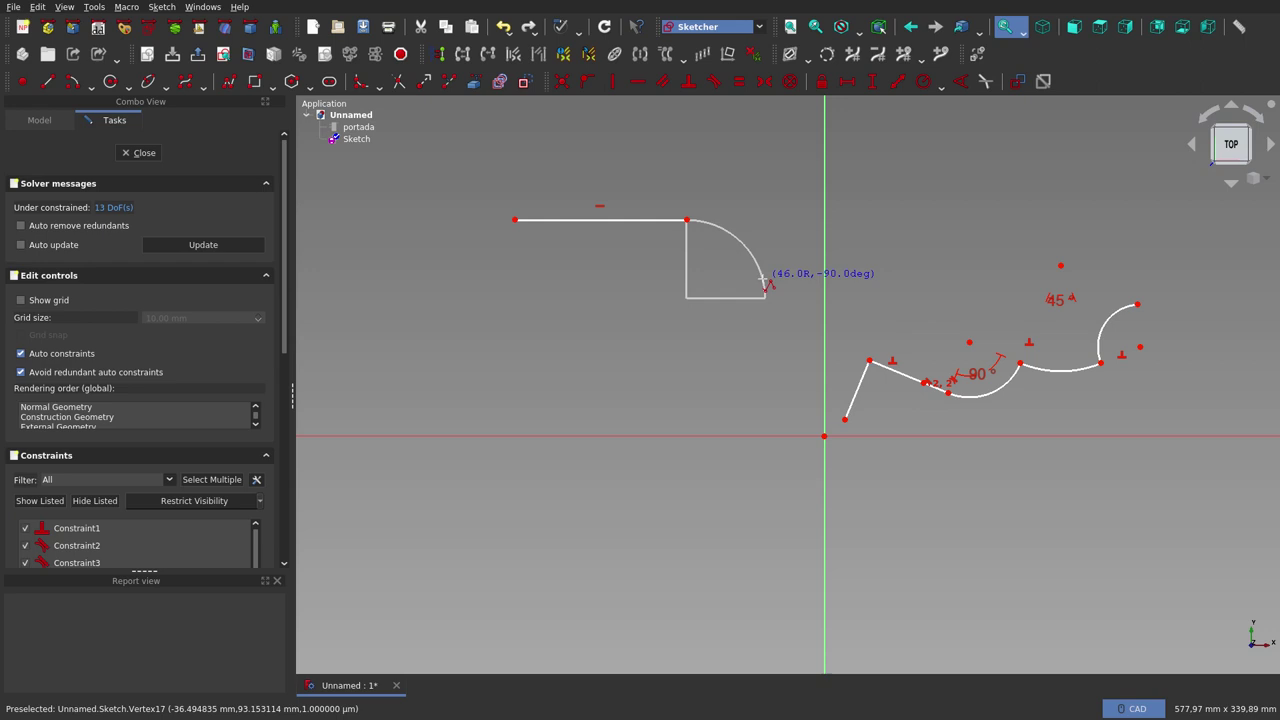
{"action": "left_click", "coordinate": [765, 296]}
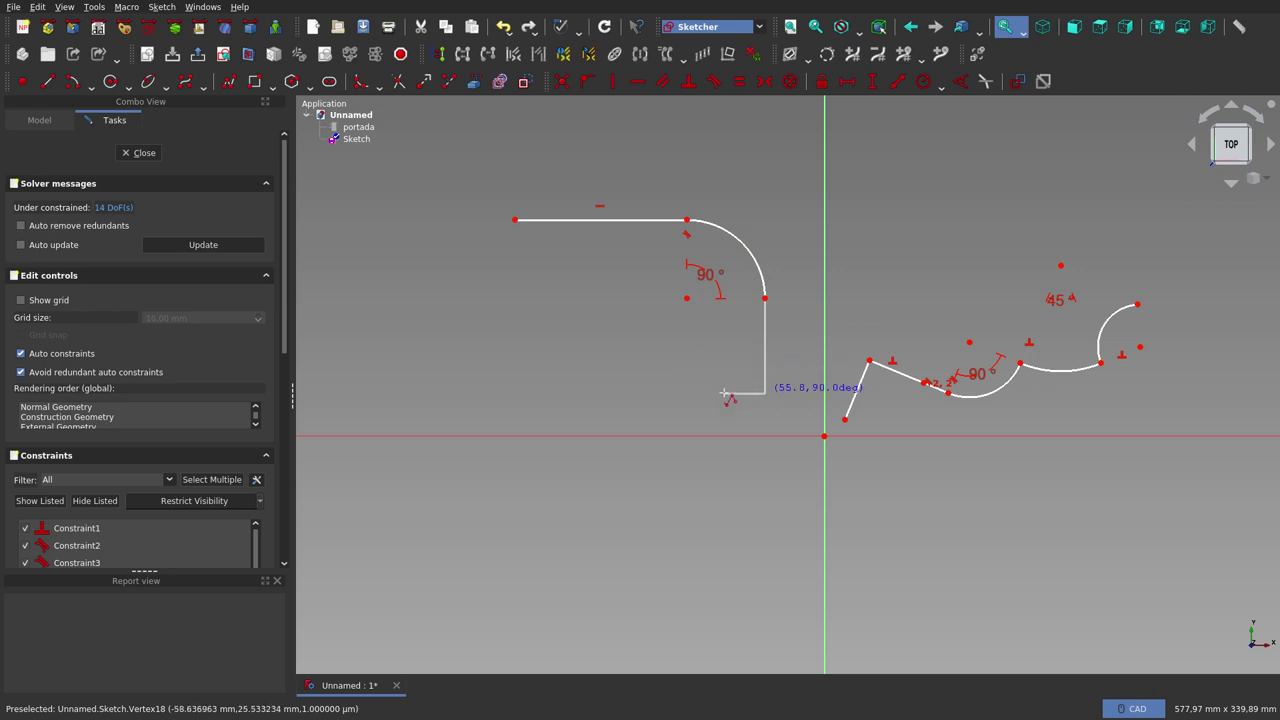
Step: Add the right vertical side, a 90° bottom-right arc and the leftward bottom edge
{"action": "left_click", "coordinate": [722, 404]}
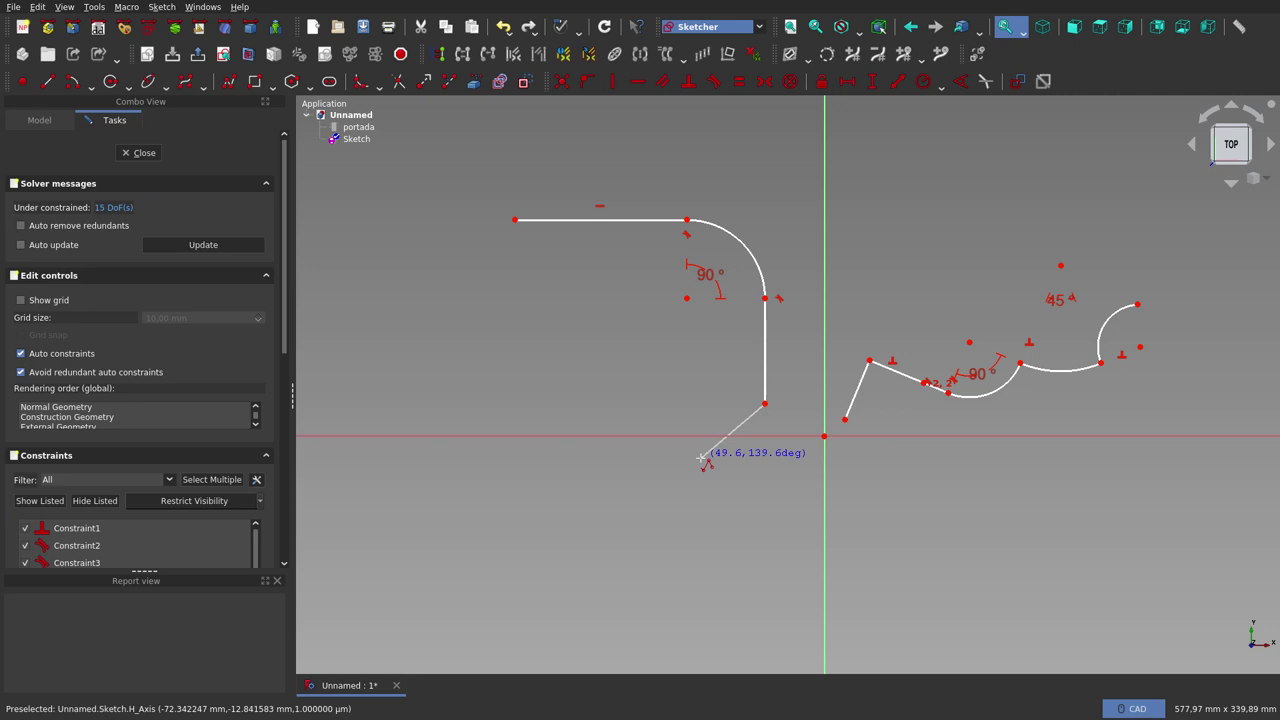
{"action": "key", "text": "m"}
{"action": "key", "text": "m"}
{"action": "key", "text": "m"}
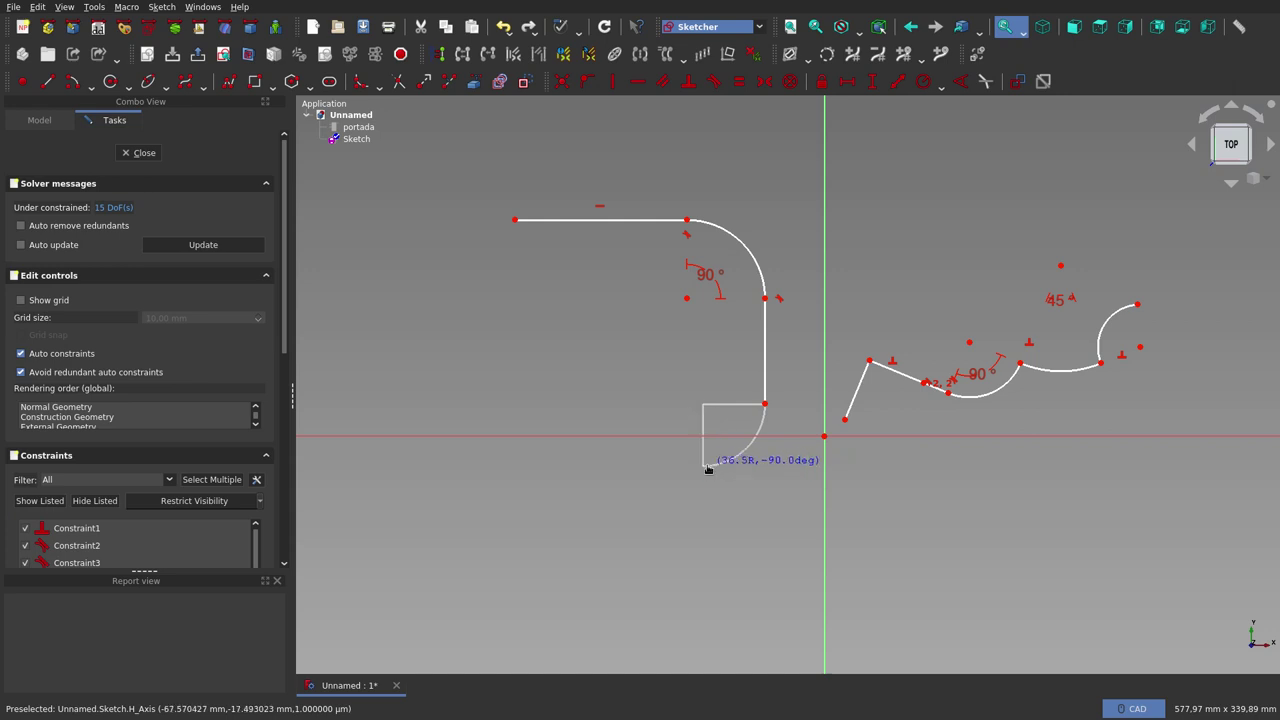
{"action": "left_click", "coordinate": [704, 466]}
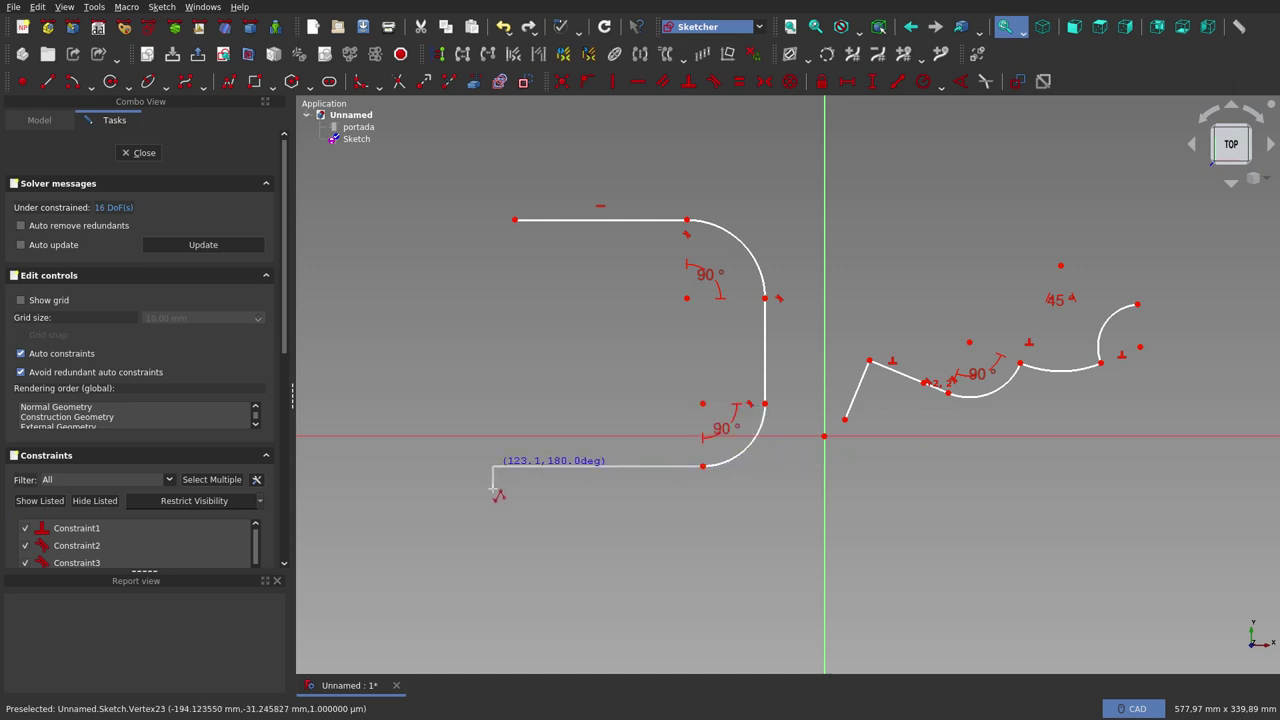
{"action": "left_click", "coordinate": [520, 446]}
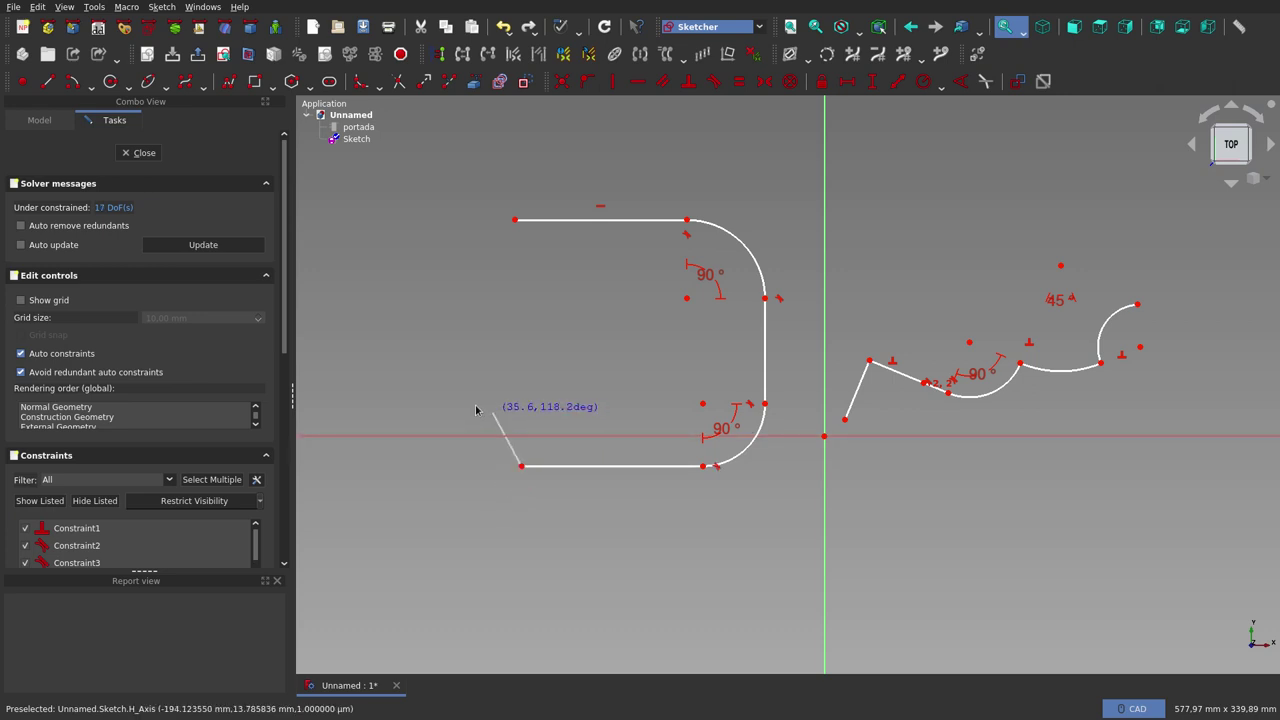
{"action": "key", "text": "m"}
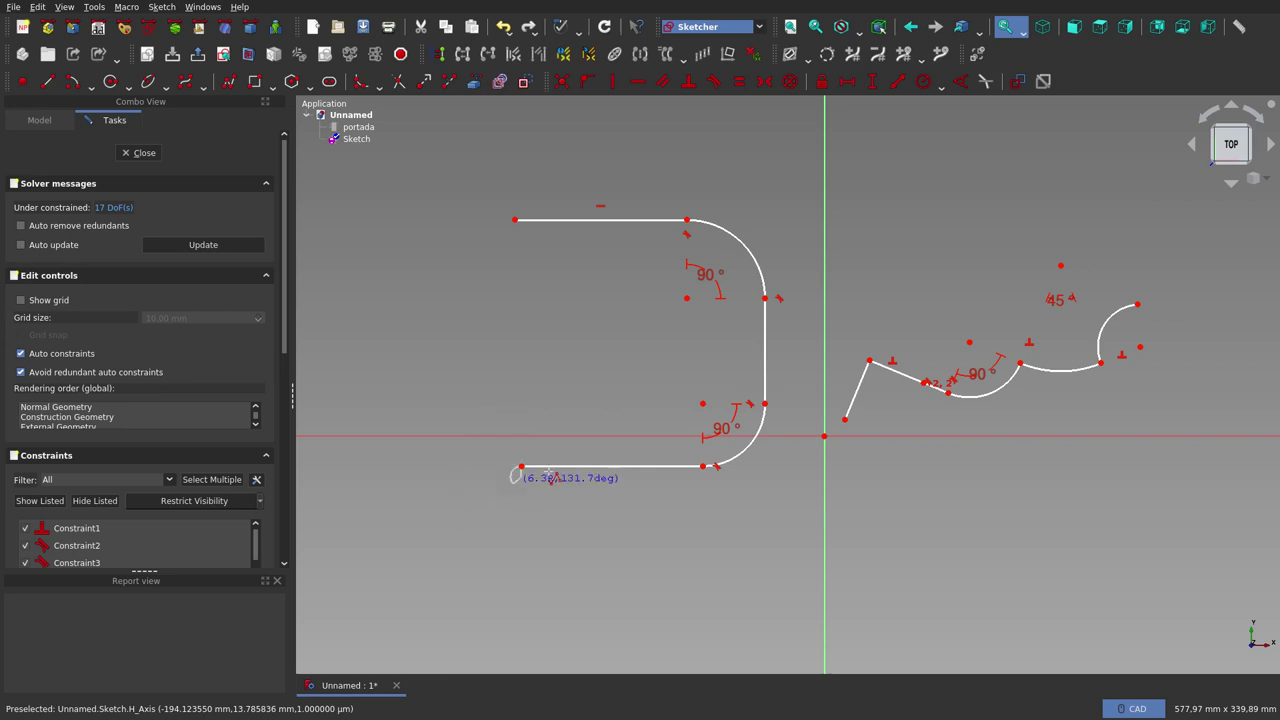
Step: Add a 90° bottom-left arc and the left vertical side, then end the outline (20 DoF)
{"action": "scroll", "coordinate": [925, 312], "scroll_direction": "down", "scroll_amount": 4}
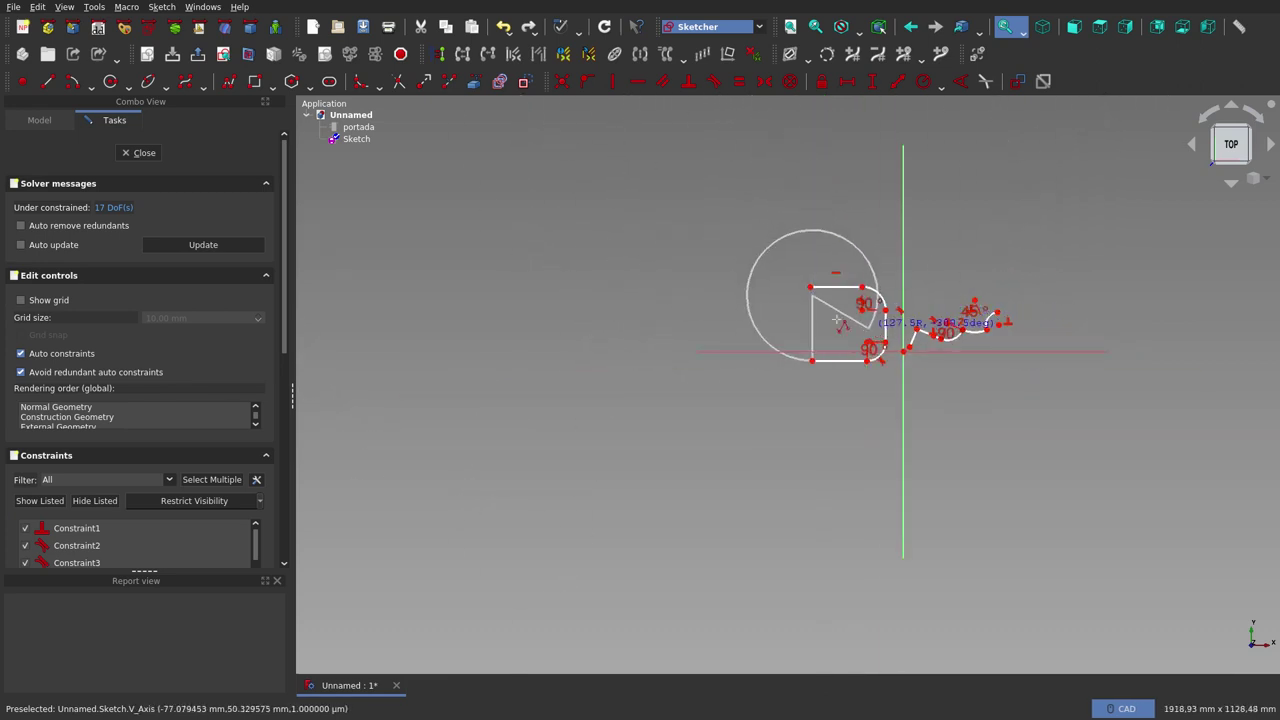
{"action": "scroll", "coordinate": [830, 318], "scroll_direction": "up", "scroll_amount": 2}
{"action": "scroll", "coordinate": [829, 309], "scroll_direction": "up", "scroll_amount": 2}
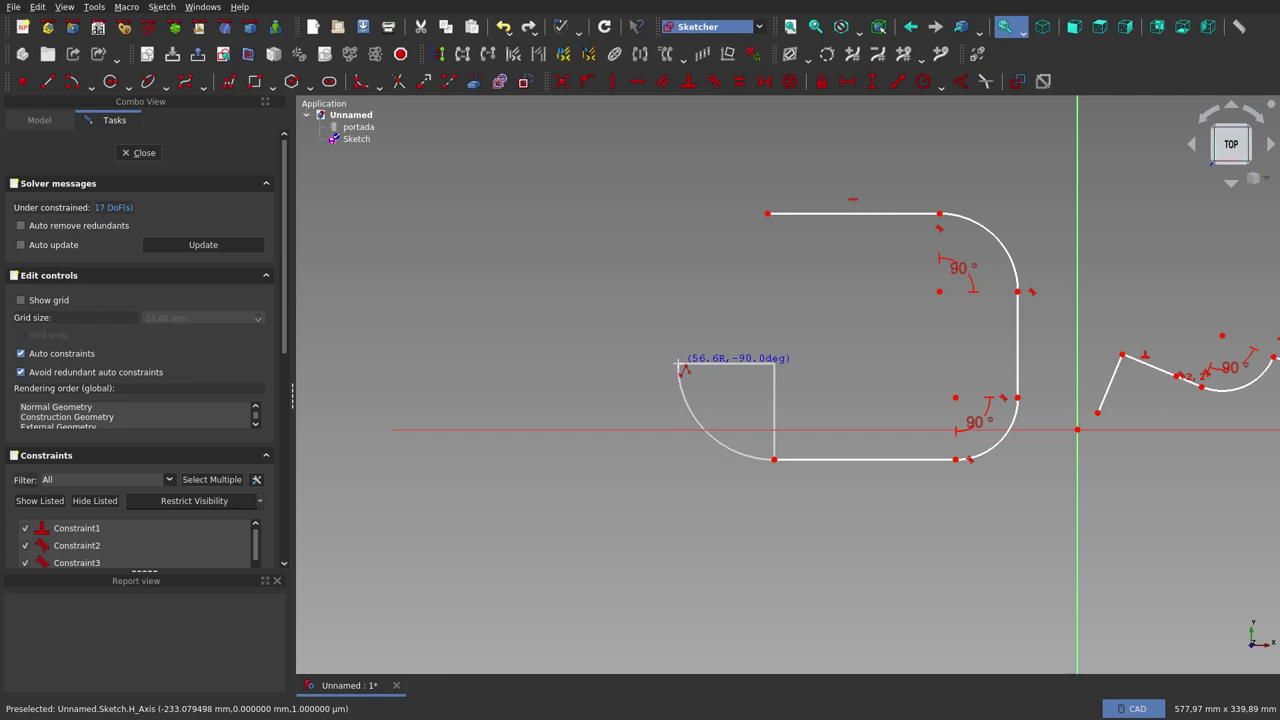
{"action": "left_click", "coordinate": [679, 364]}
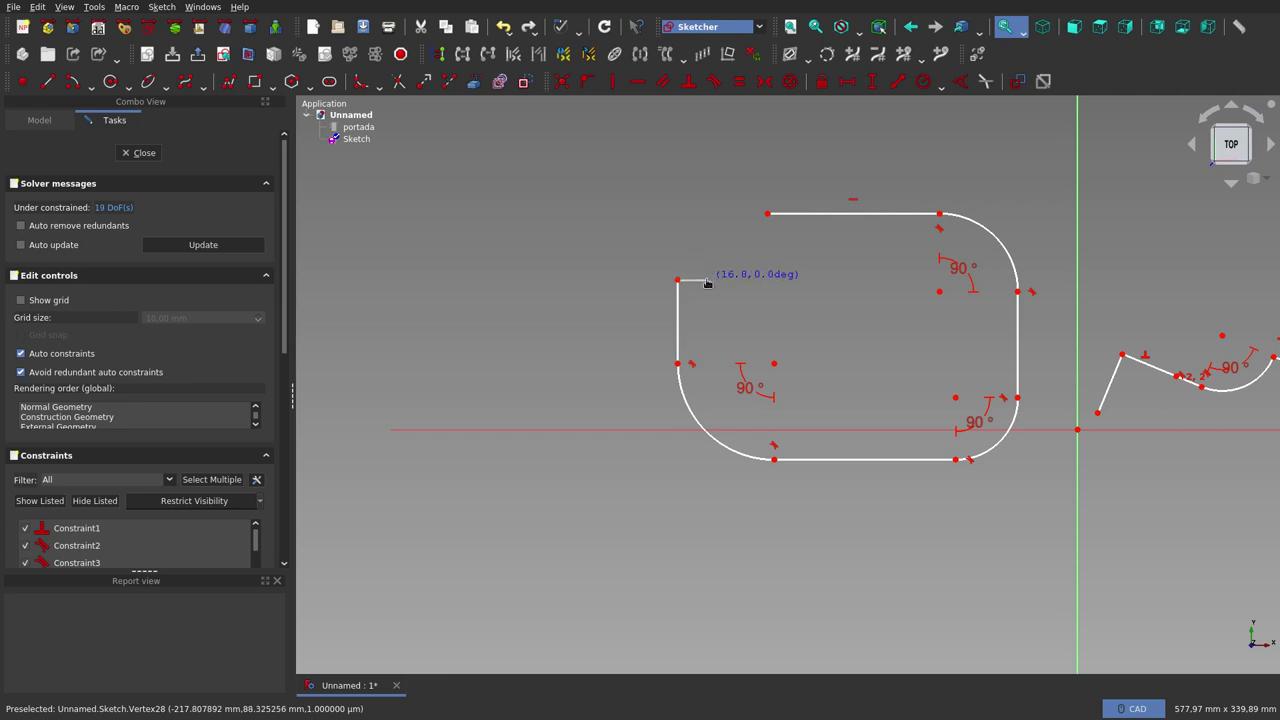
{"action": "left_click", "coordinate": [707, 280]}
{"action": "key", "text": "Escape"}
Step: Zoom out to bring the zigzag and the rounded outline fully into view
{"action": "scroll", "coordinate": [617, 389], "scroll_direction": "down", "scroll_amount": 2}
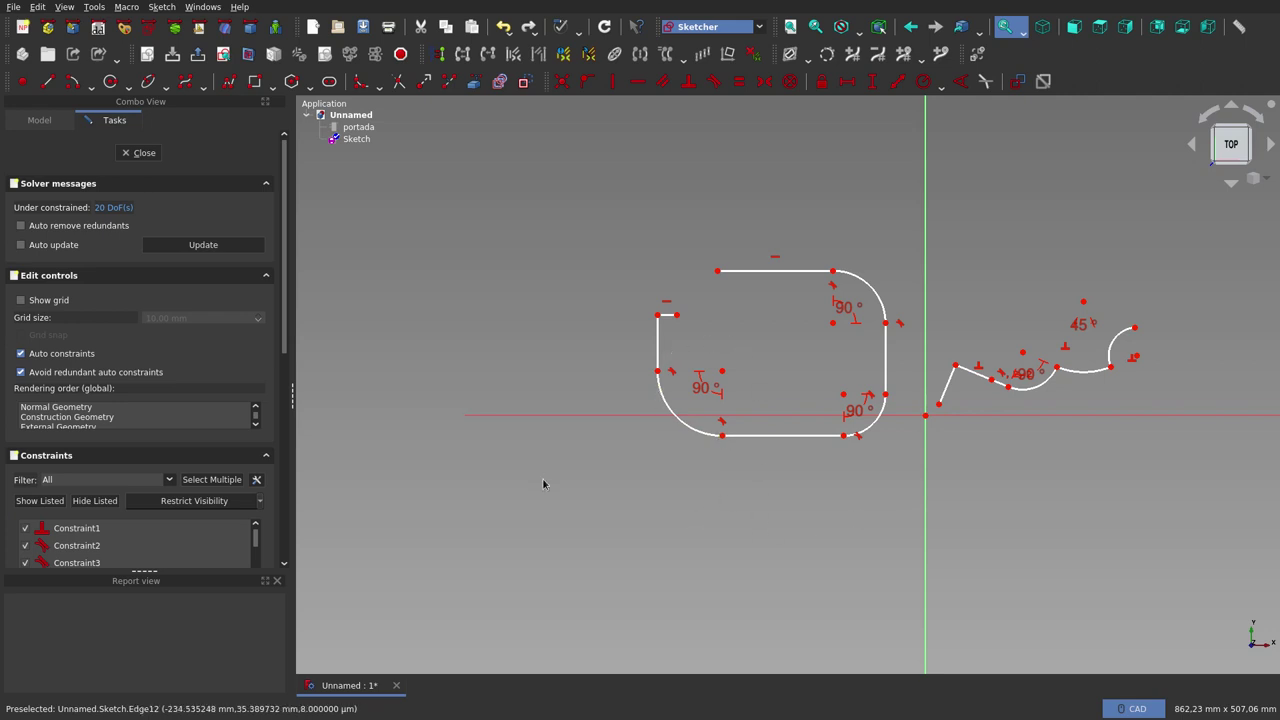
{"action": "scroll", "coordinate": [543, 480], "scroll_direction": "down", "scroll_amount": 2}
Step: Make the portada title image visible and exit sketch editing to show the 'FreeCAD: Croquizador: Polilínea' card
{"action": "left_click", "coordinate": [355, 128]}
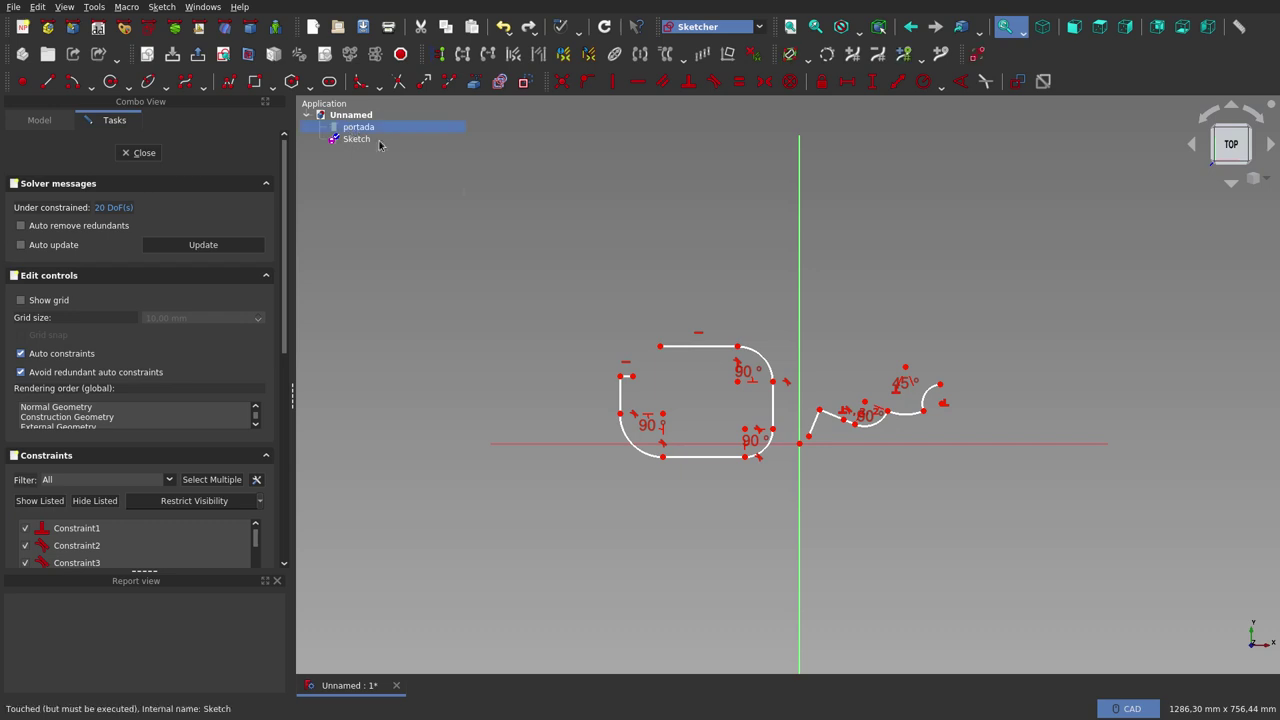
{"action": "key", "text": "space"}
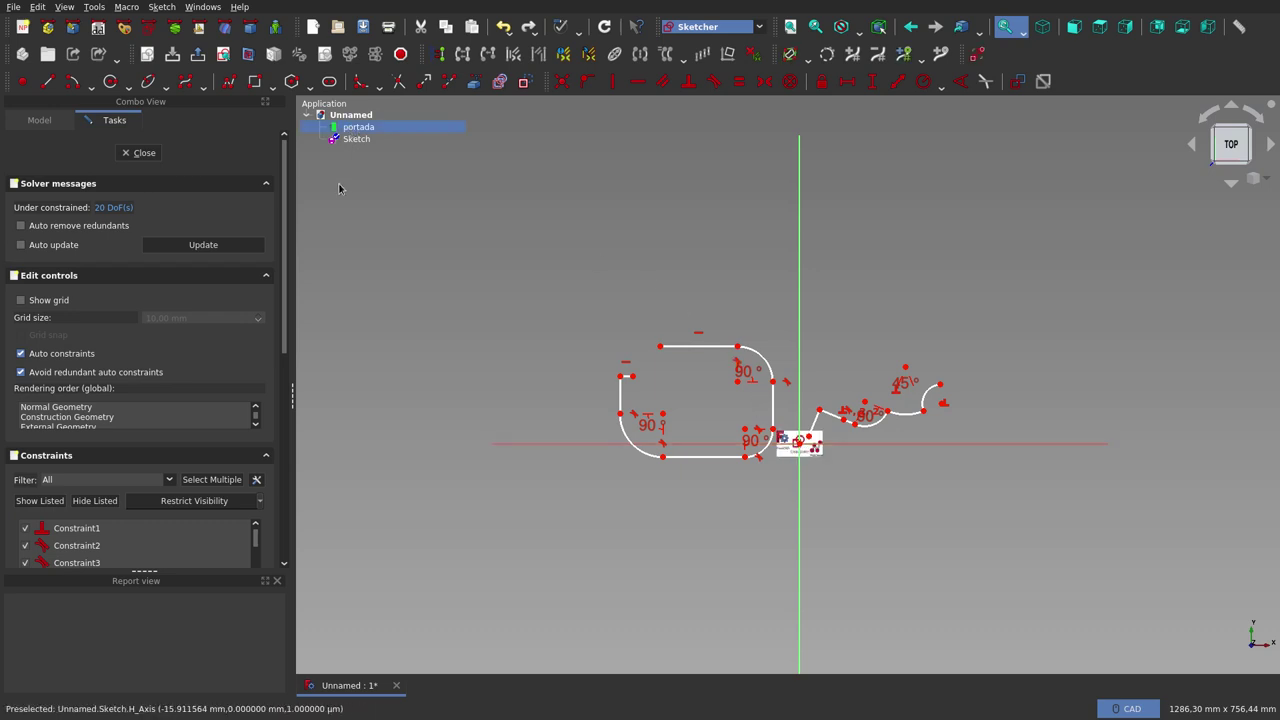
{"action": "left_click", "coordinate": [150, 152]}
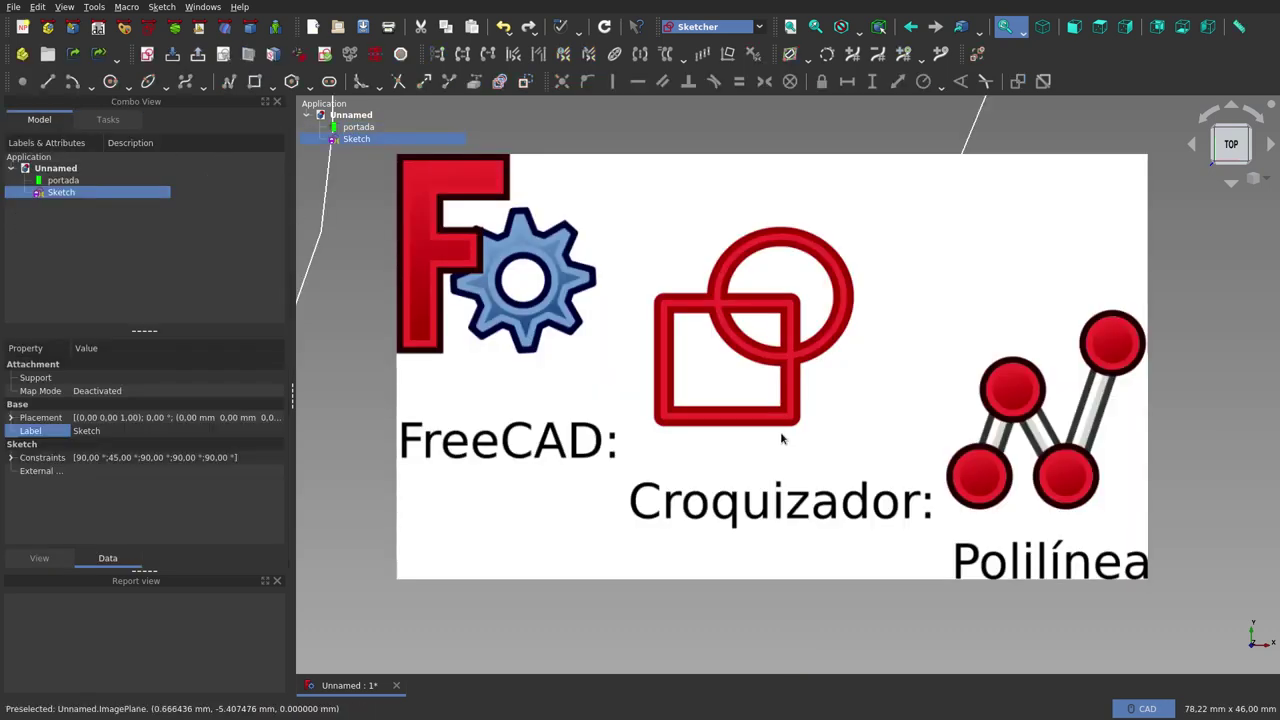